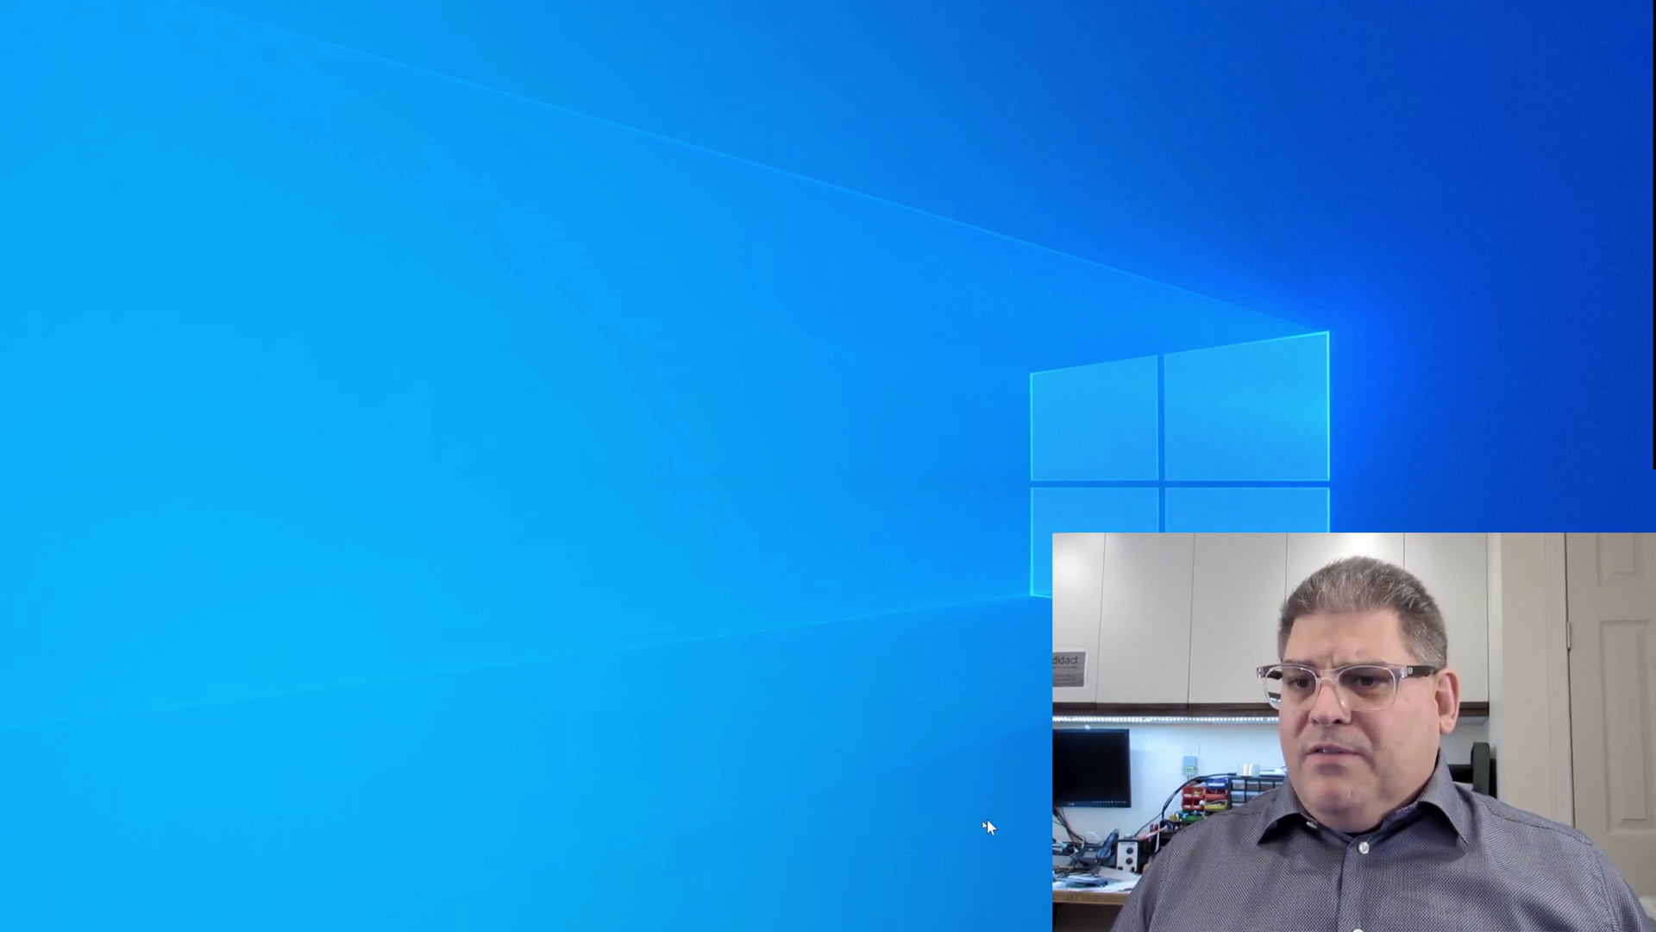
Open the Windows display settings from the desktop and move the Settings window down-left
right_click(992, 693)
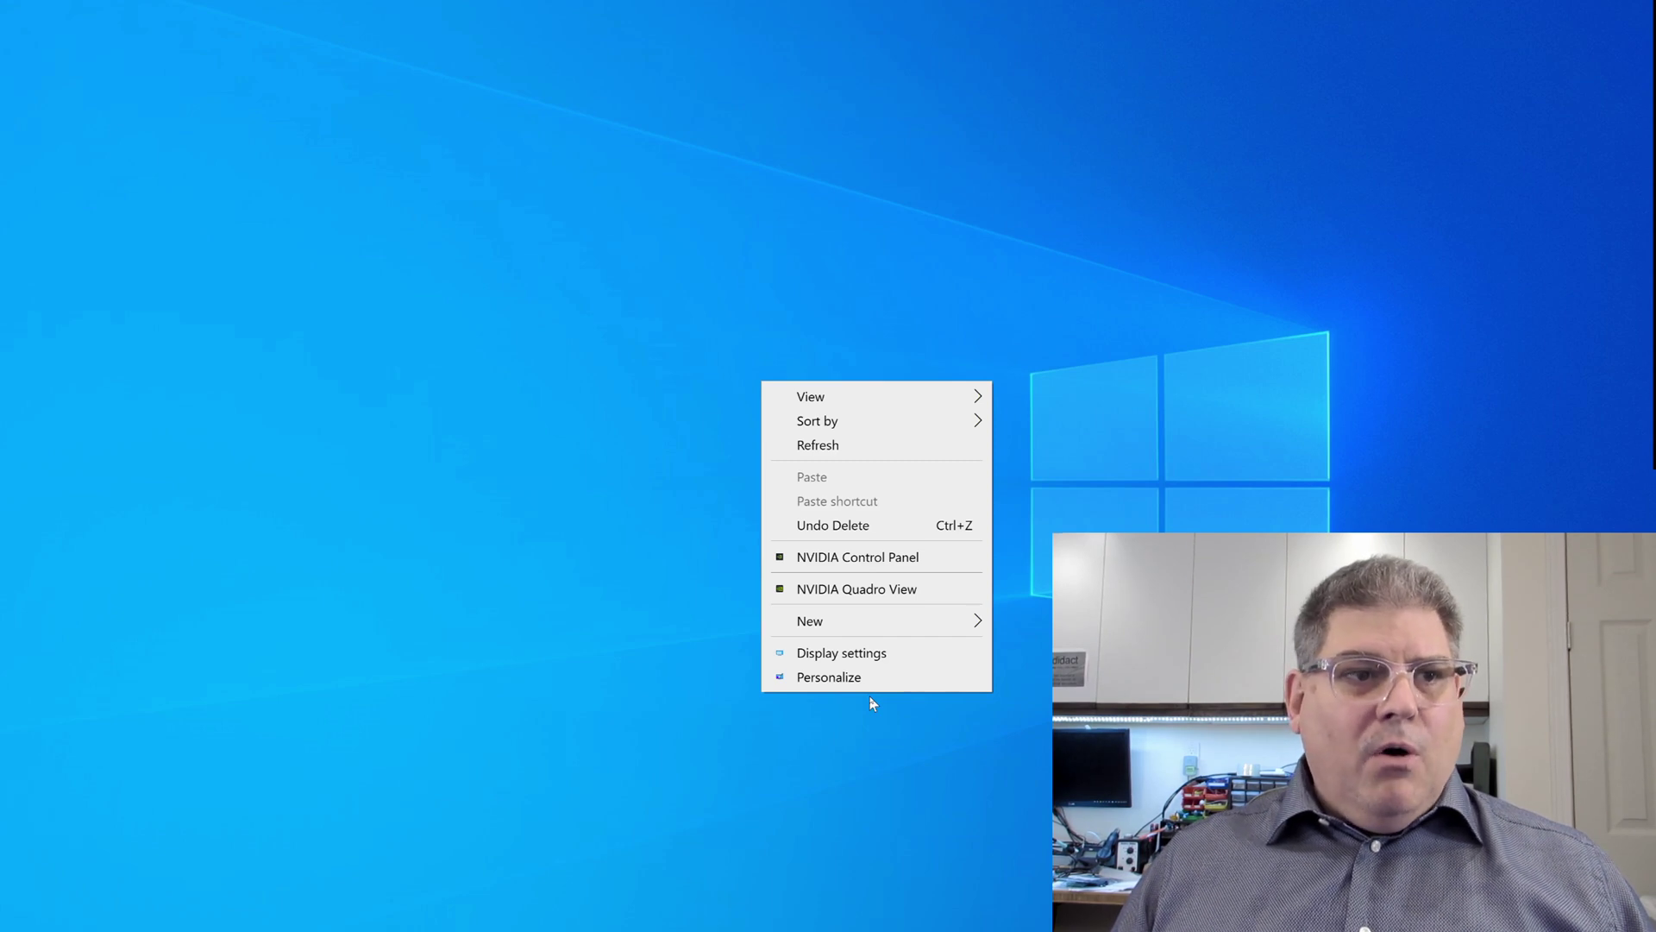
left_click(869, 696)
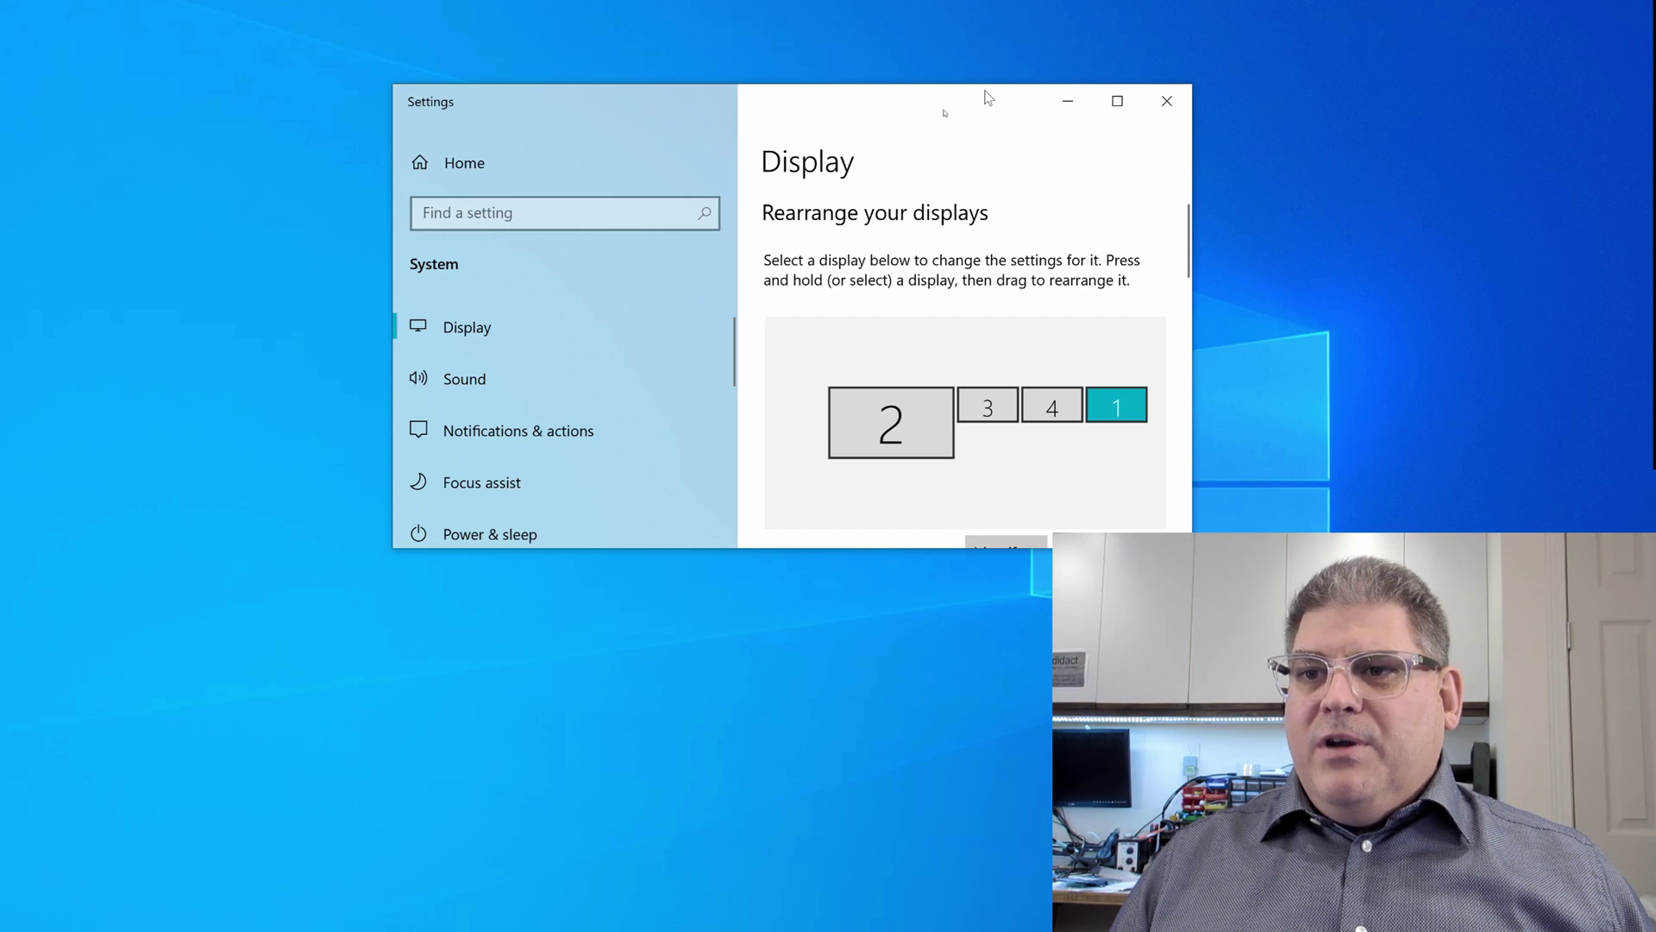
left_click_drag(988, 98, 816, 156)
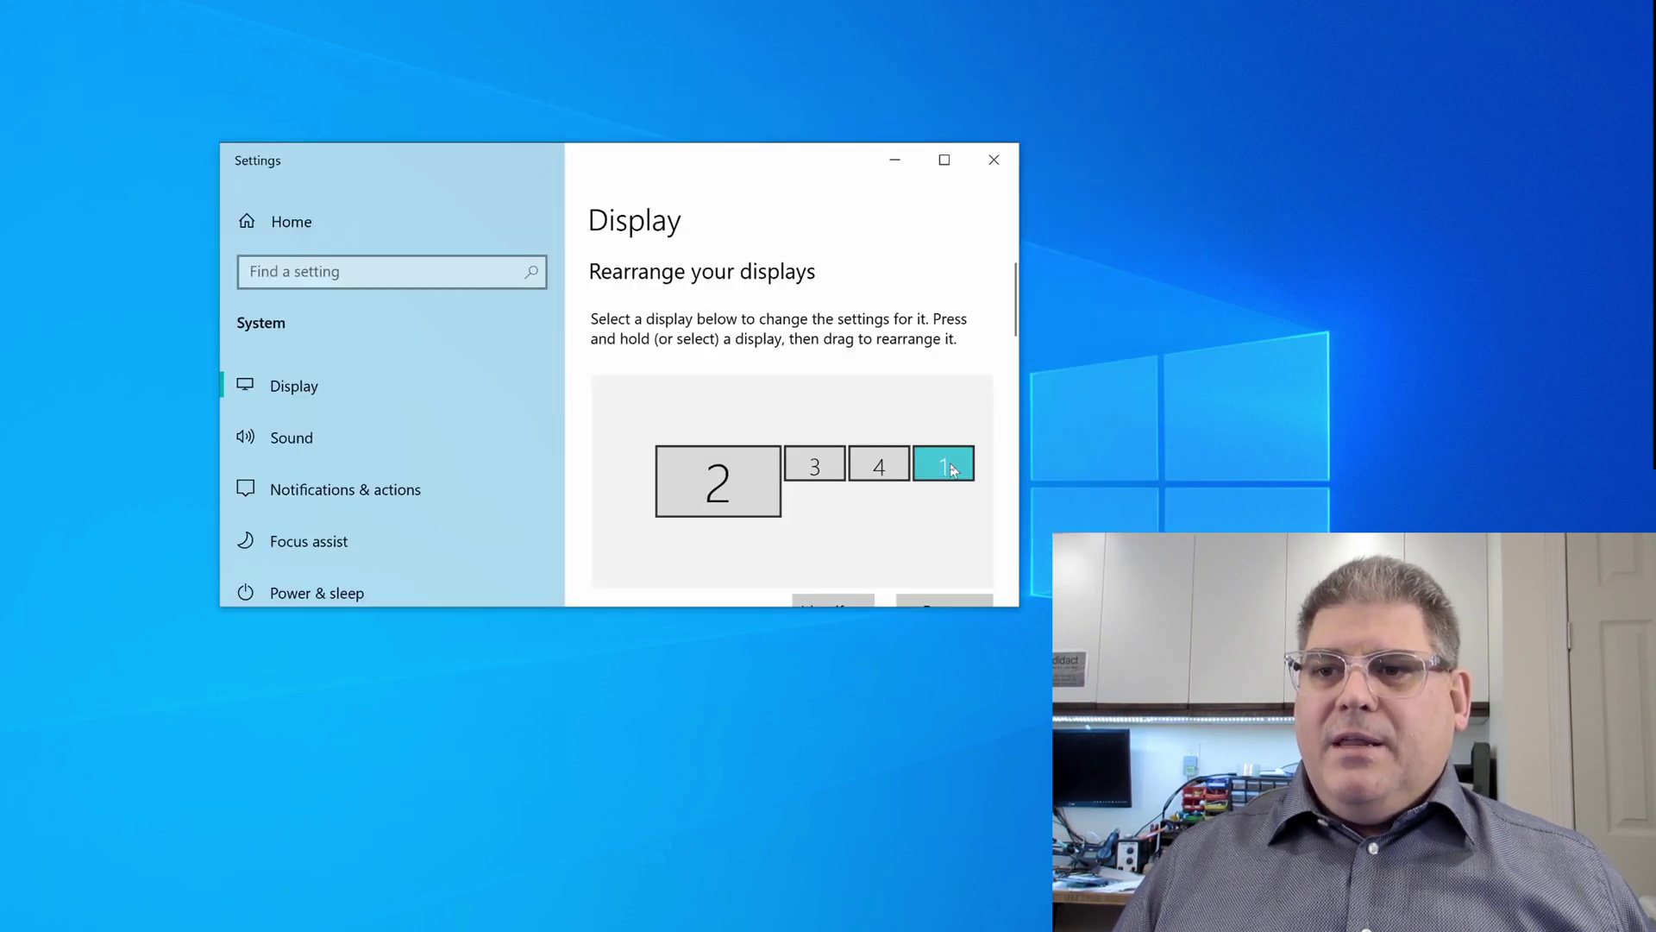
Review display 2's settings, then close the Settings window
left_click(752, 471)
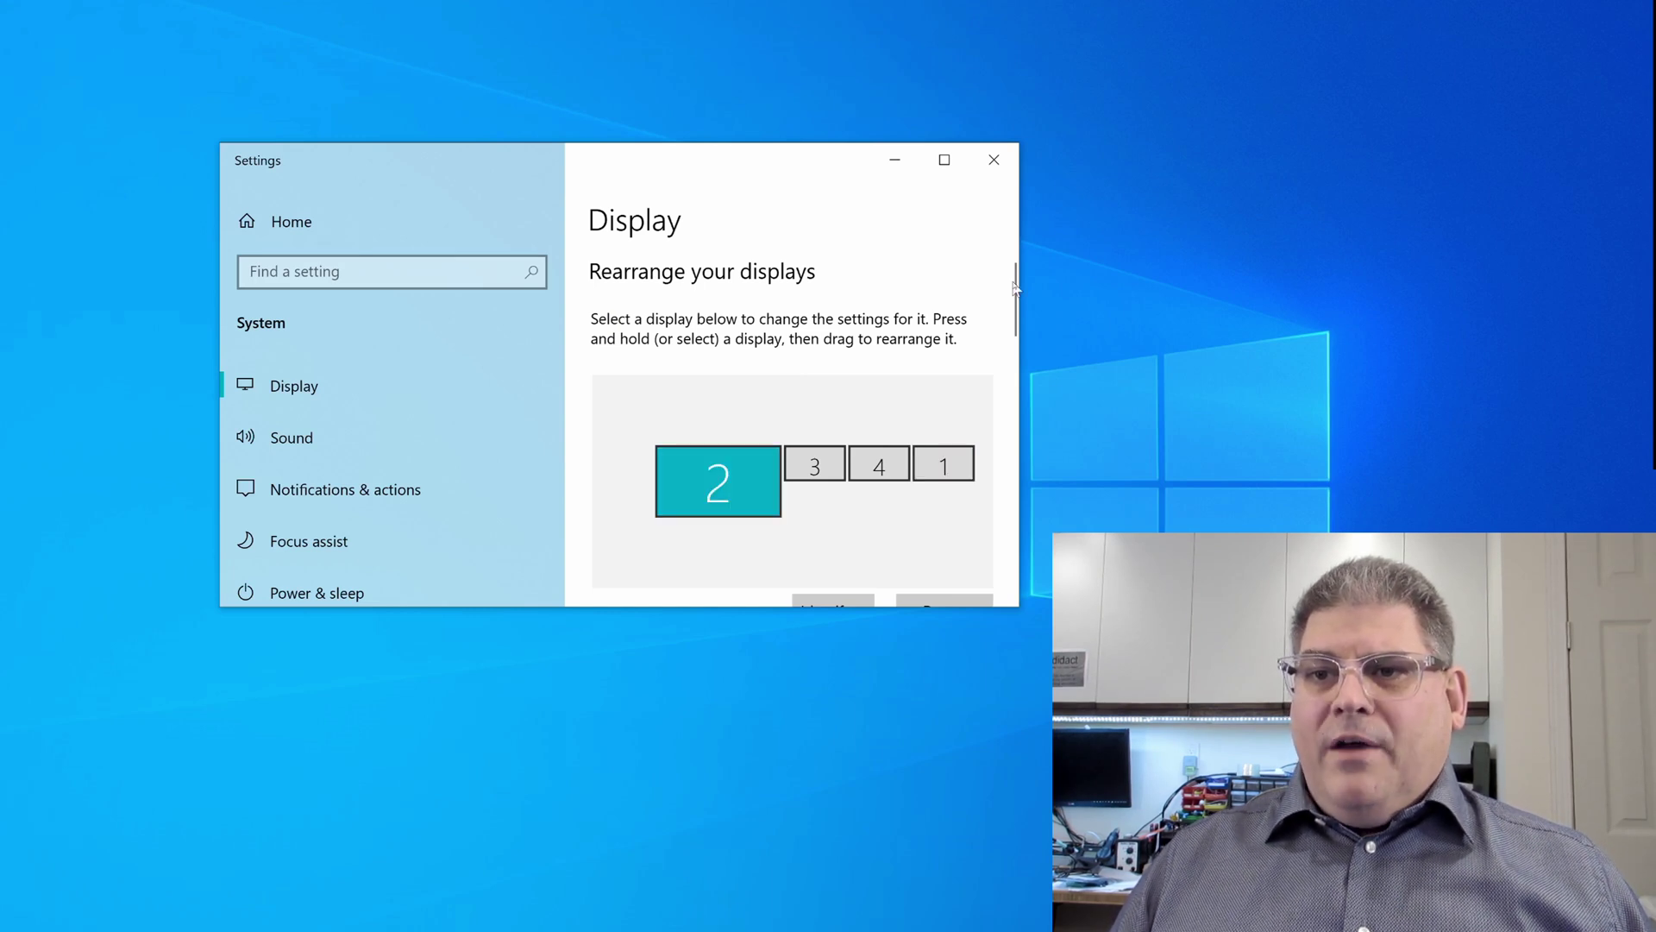
left_click_drag(1015, 287, 1020, 407)
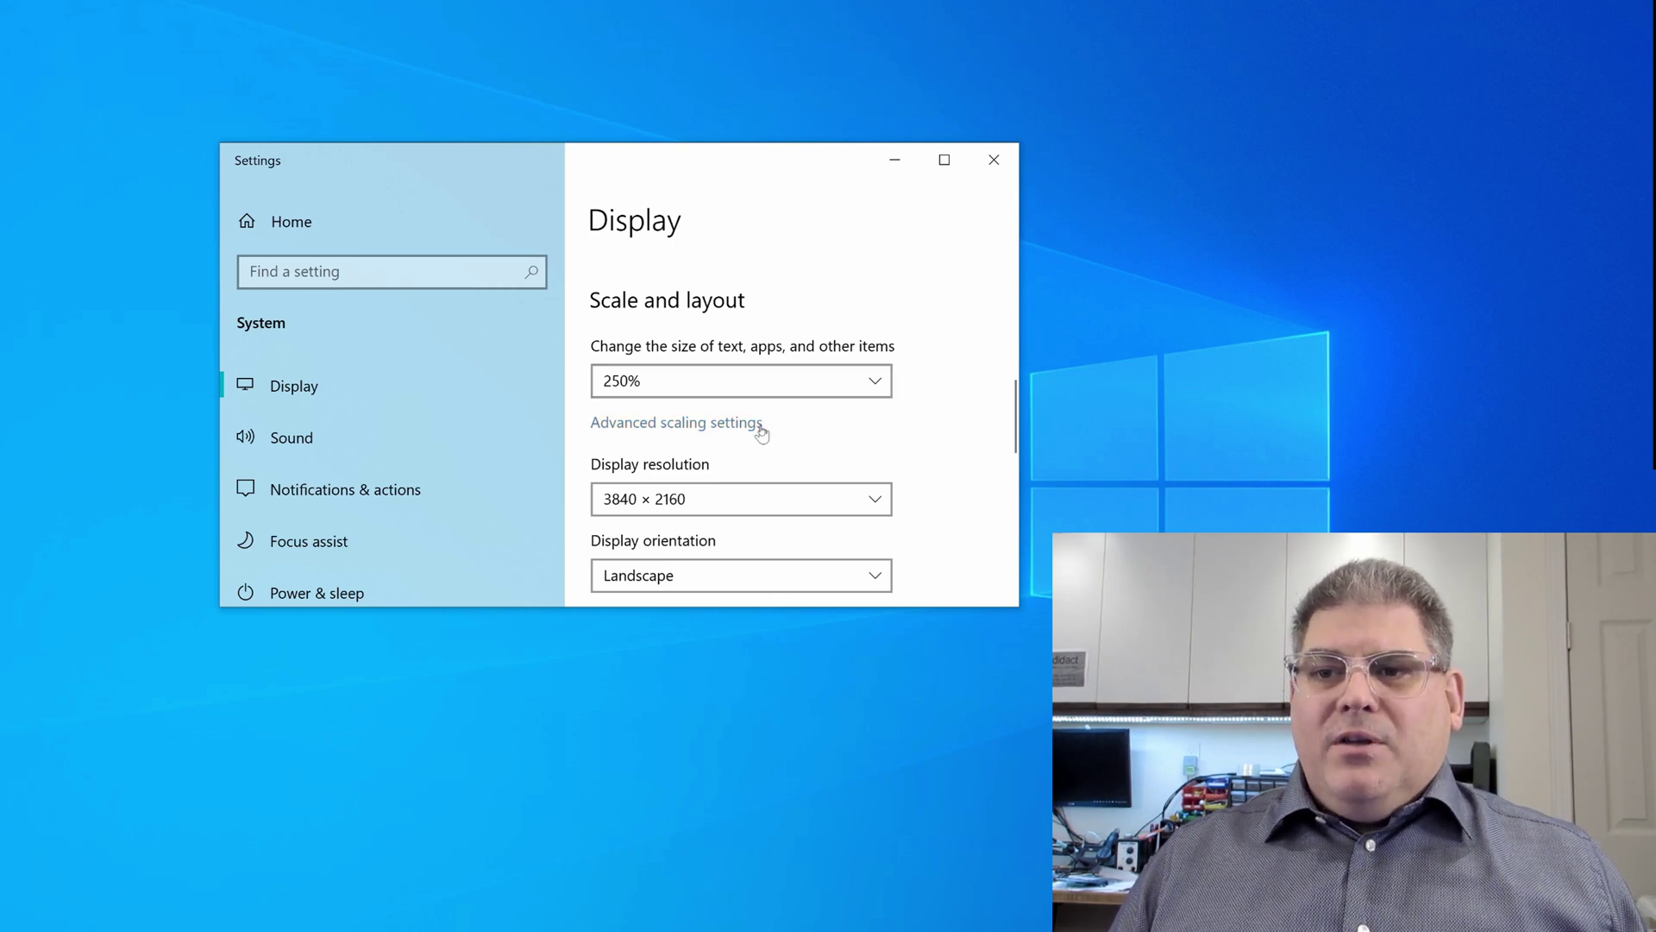
scroll(733, 509, "down", 2)
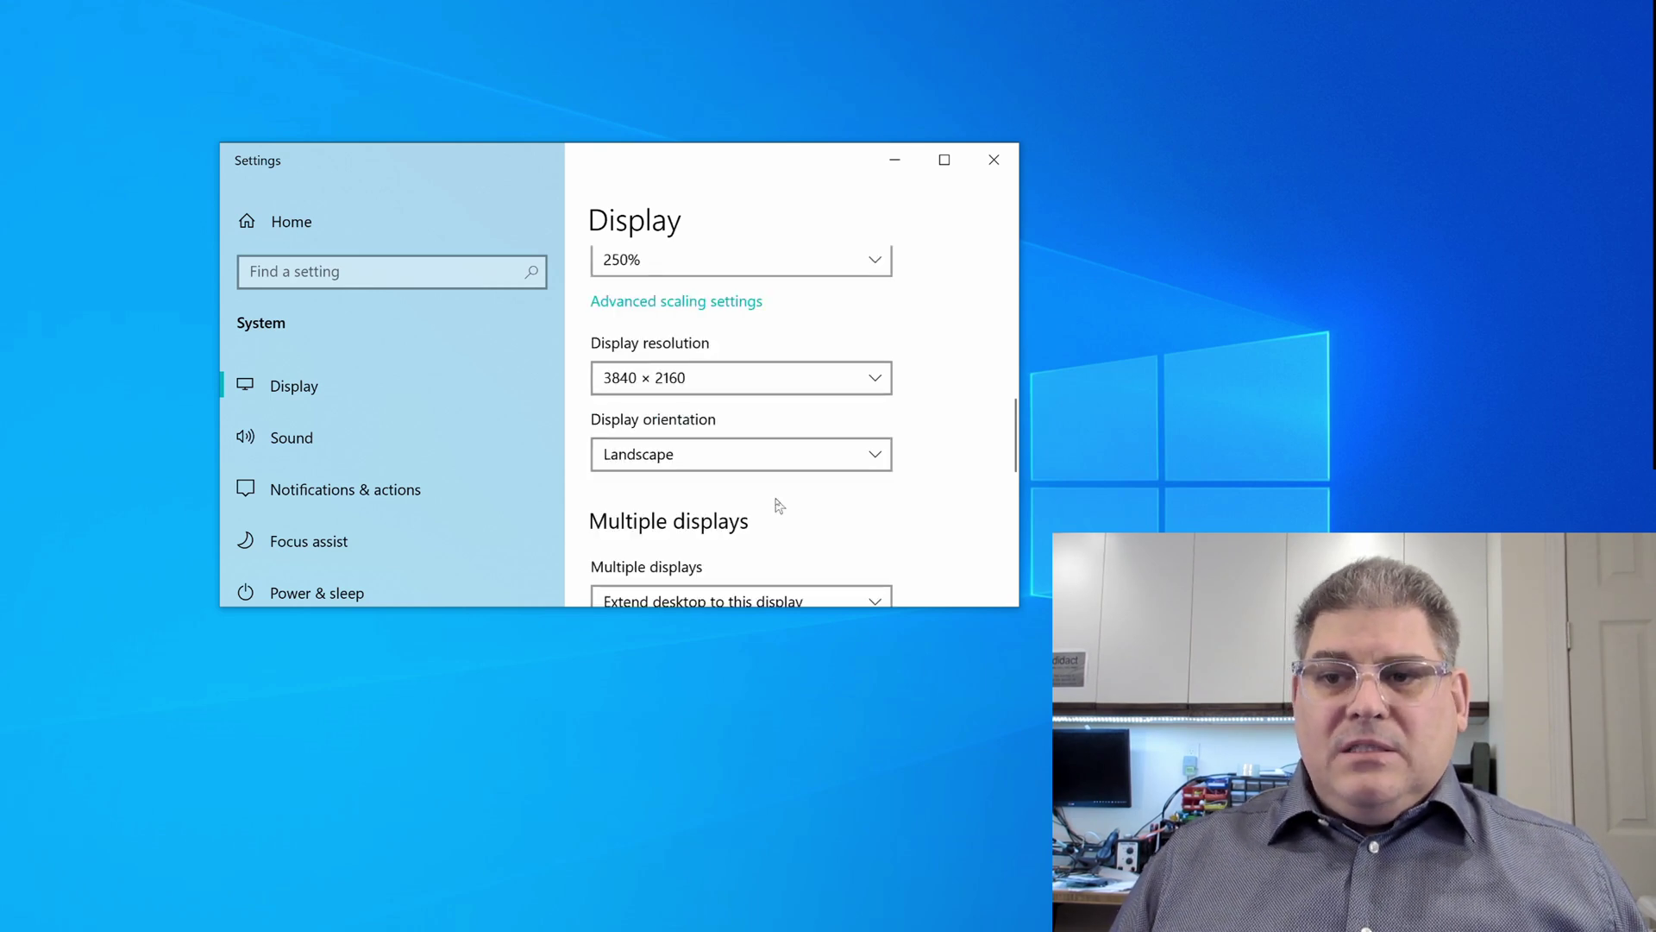
scroll(779, 505, "down", 5)
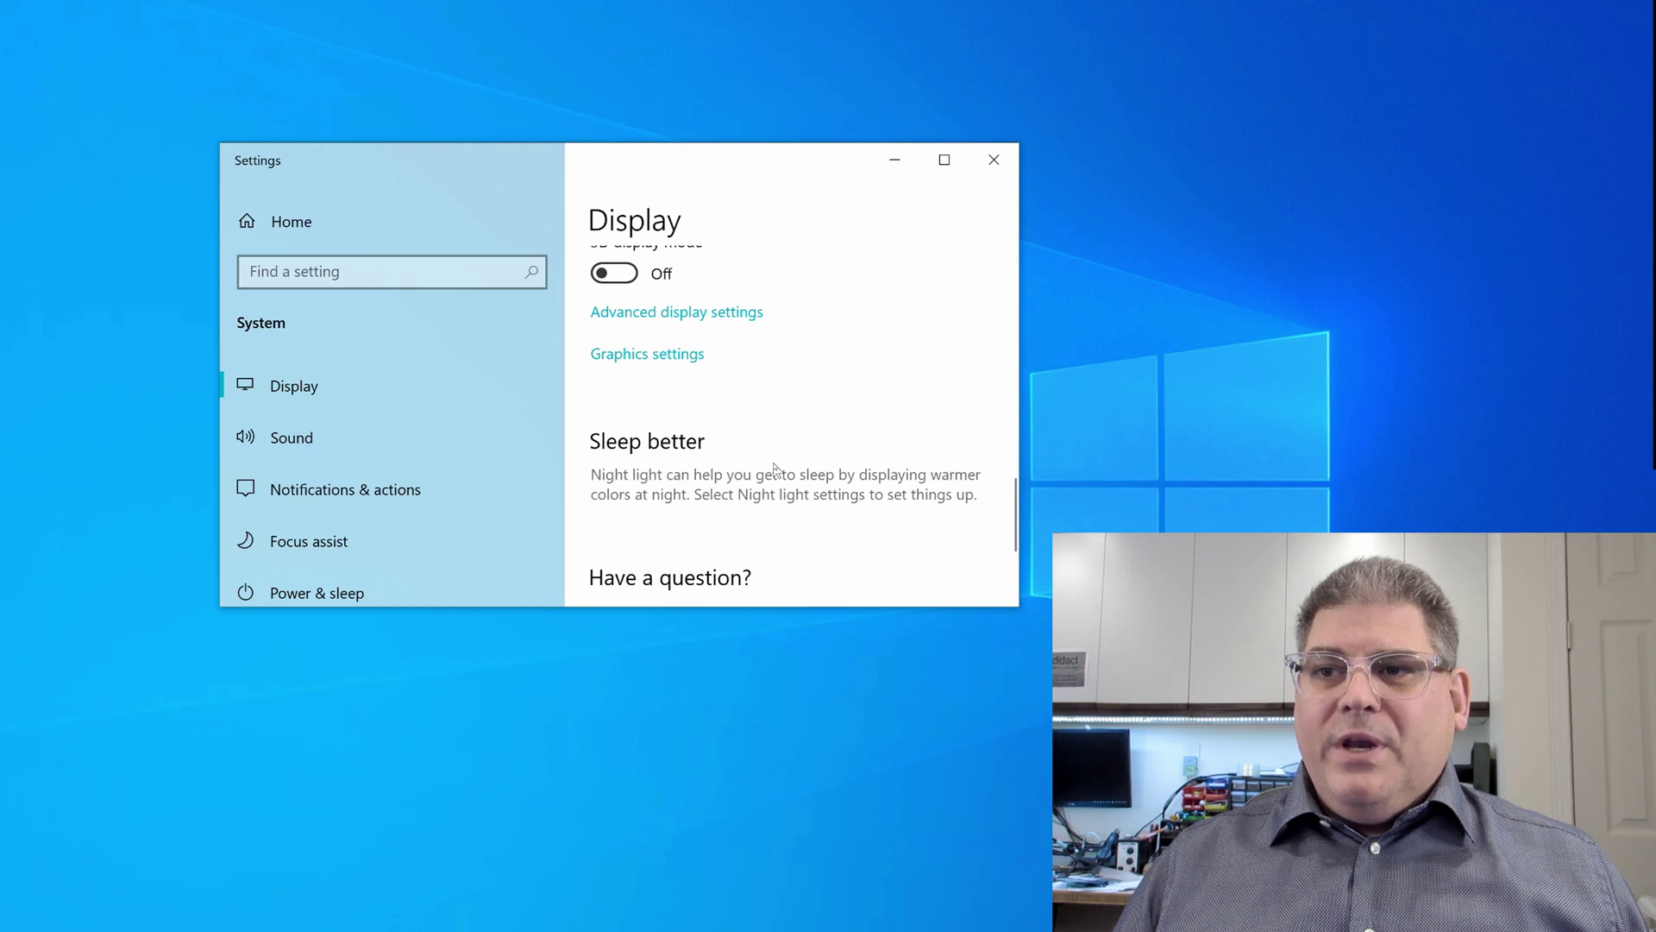
left_click(1001, 162)
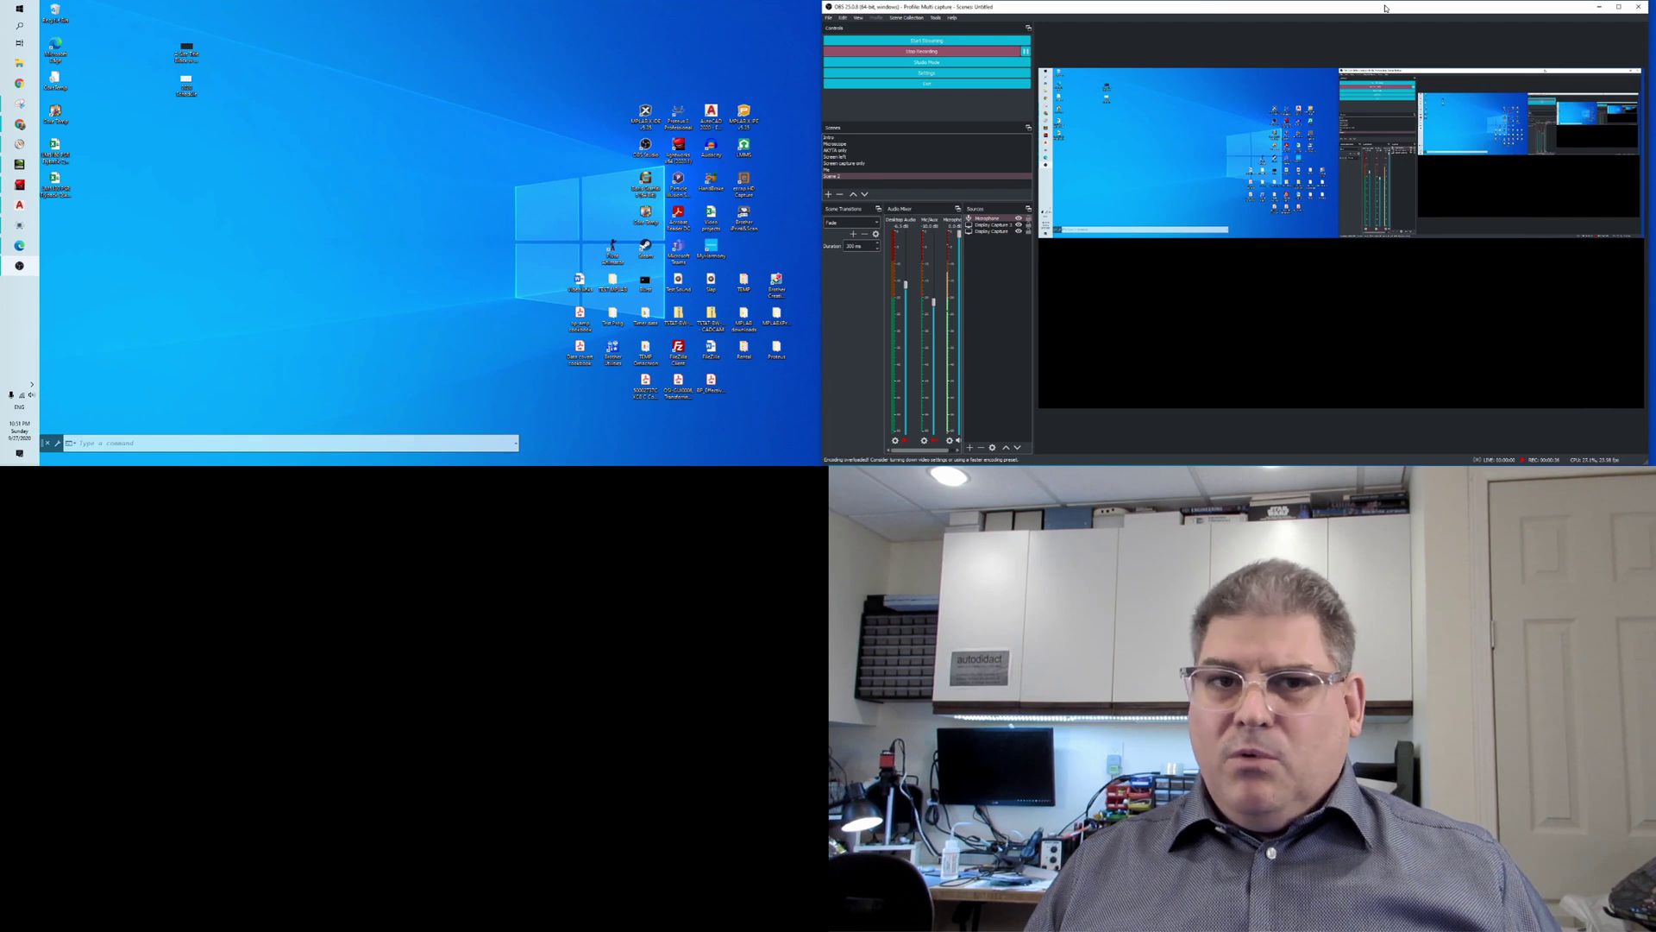
Widen the OBS Studio window by pulling its left edge about 270 pixels to the left
left_click_drag(822, 121, 591, 122)
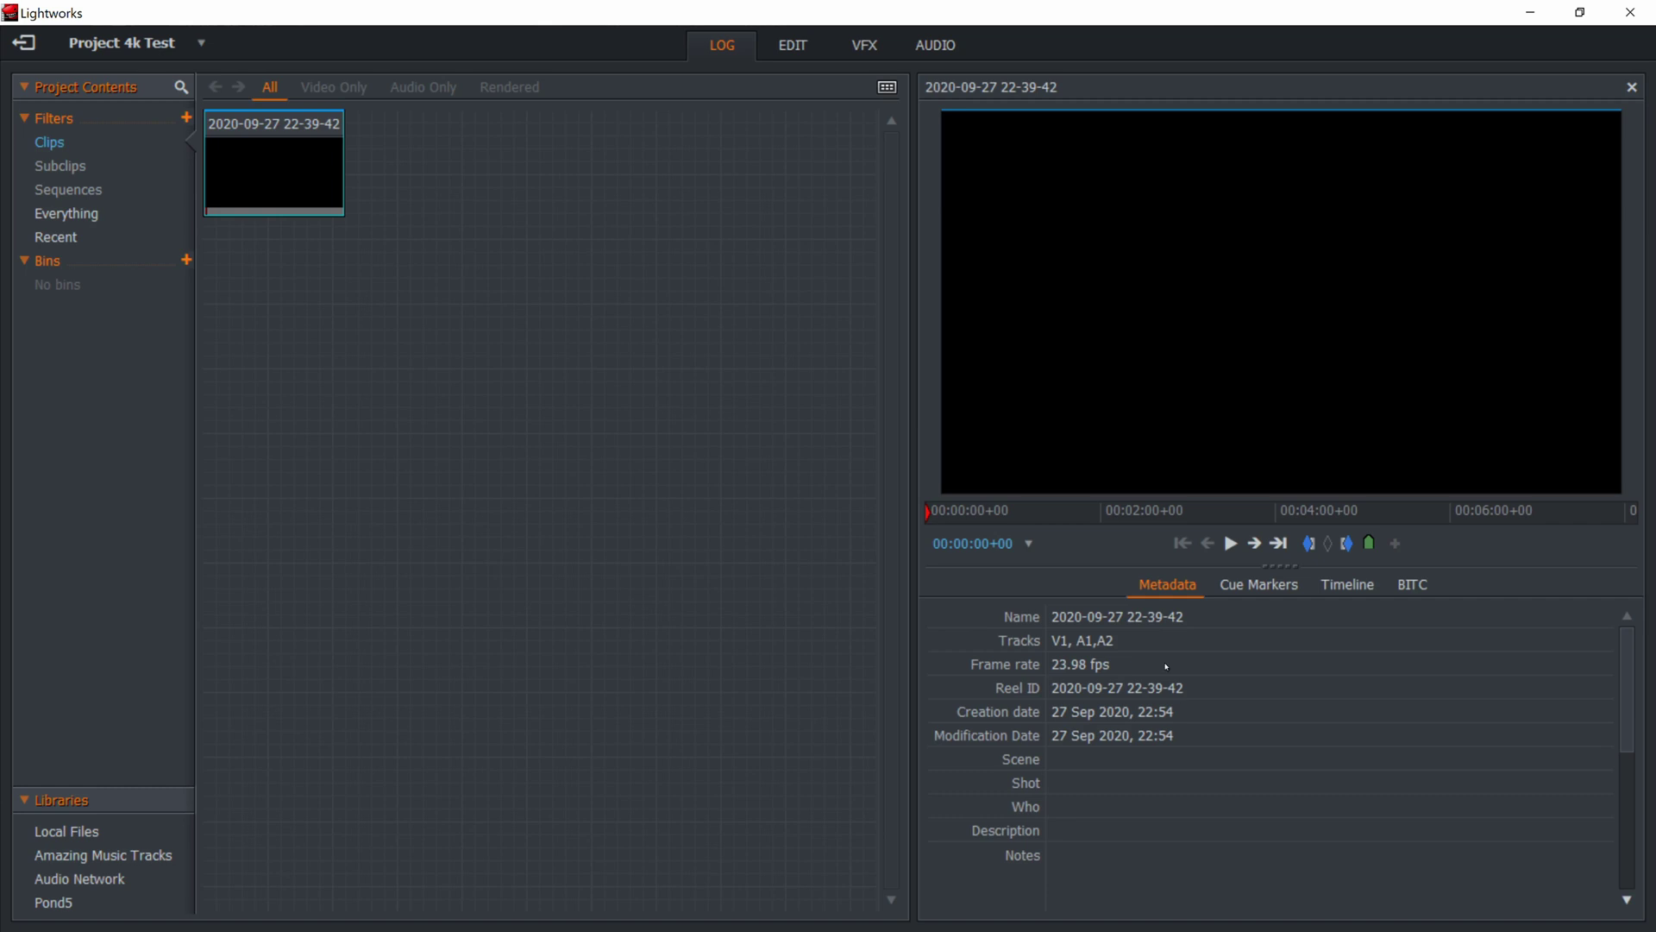
scroll(1166, 667, "down", 1)
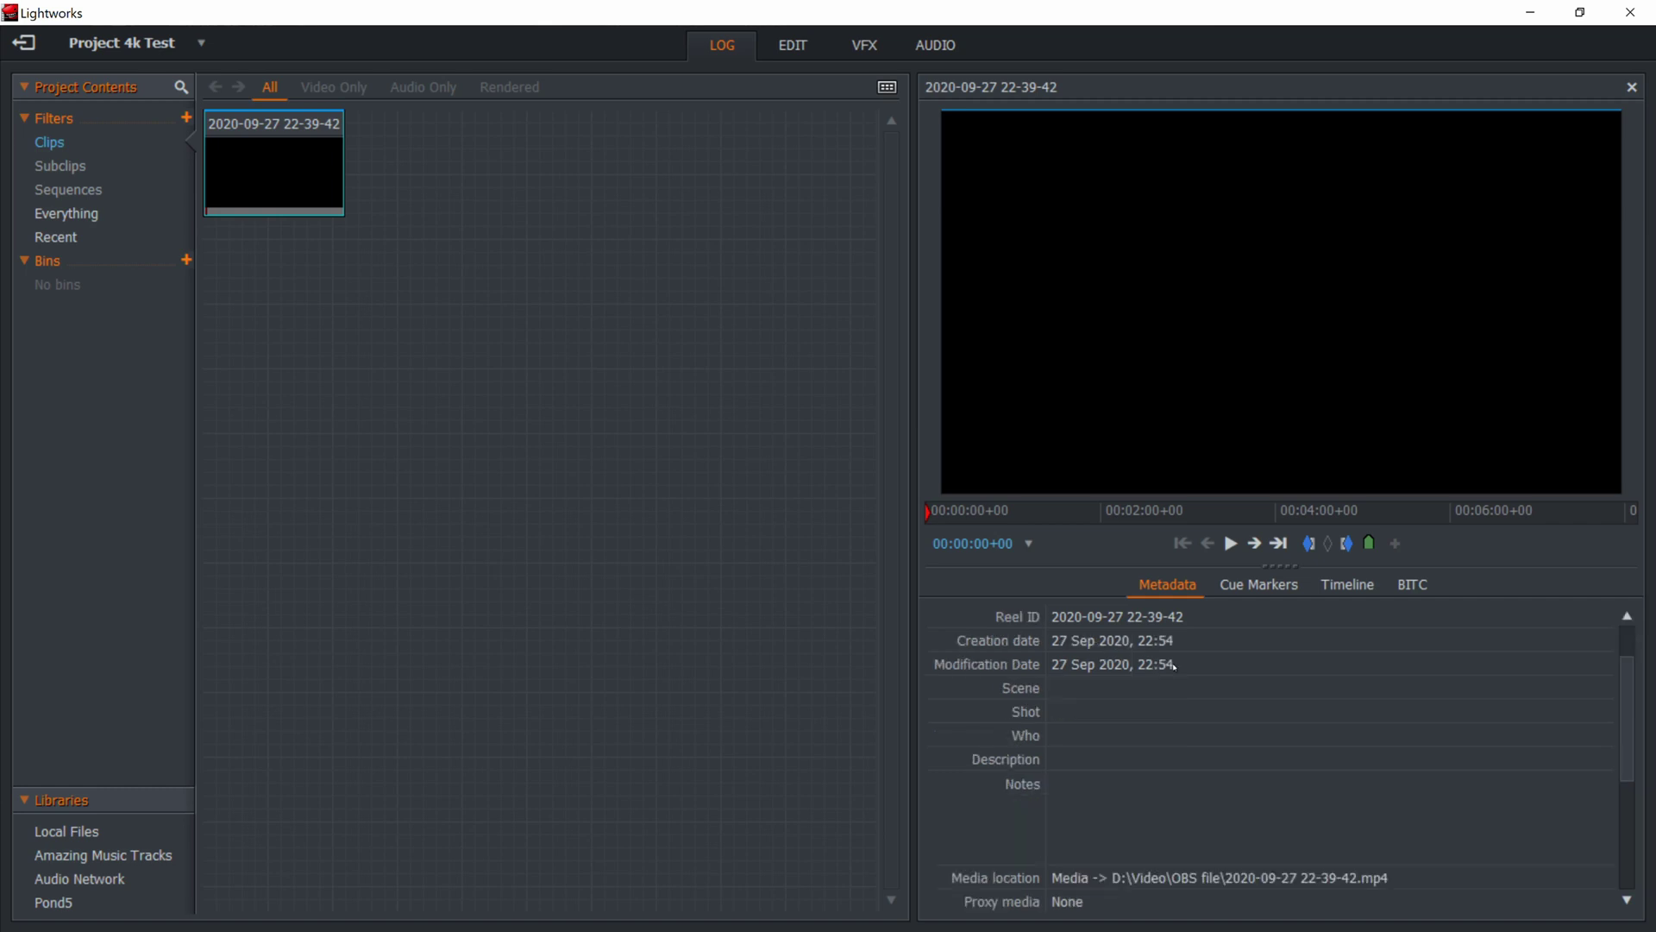
scroll(1175, 666, "down", 2)
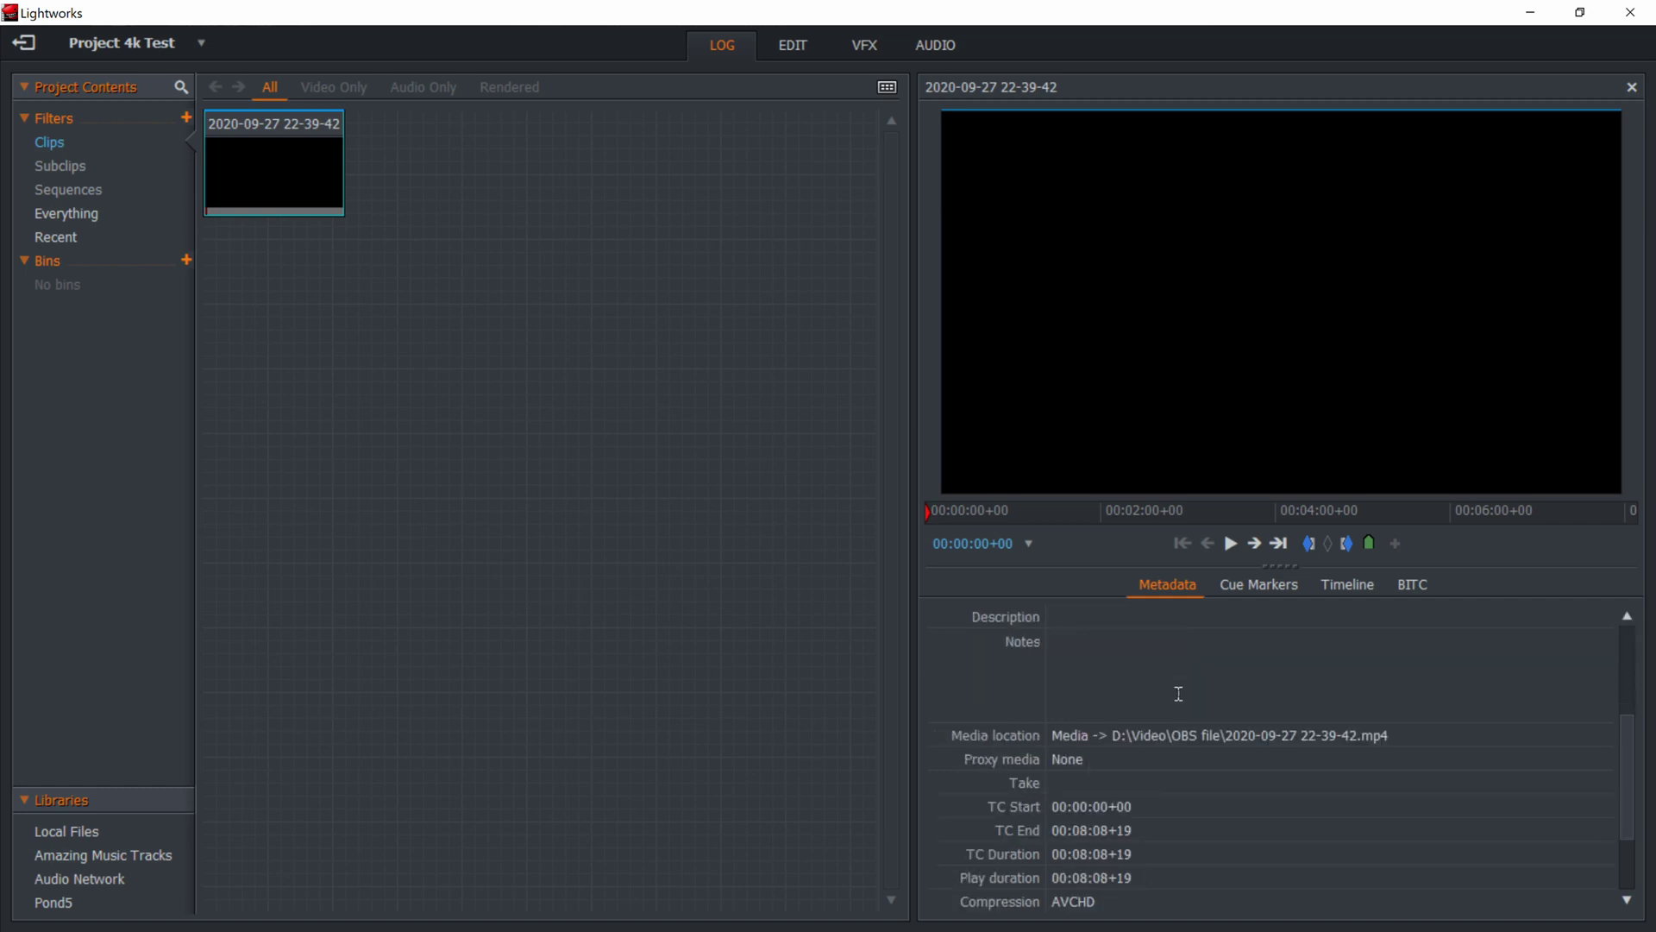
scroll(1179, 693, "down", 2)
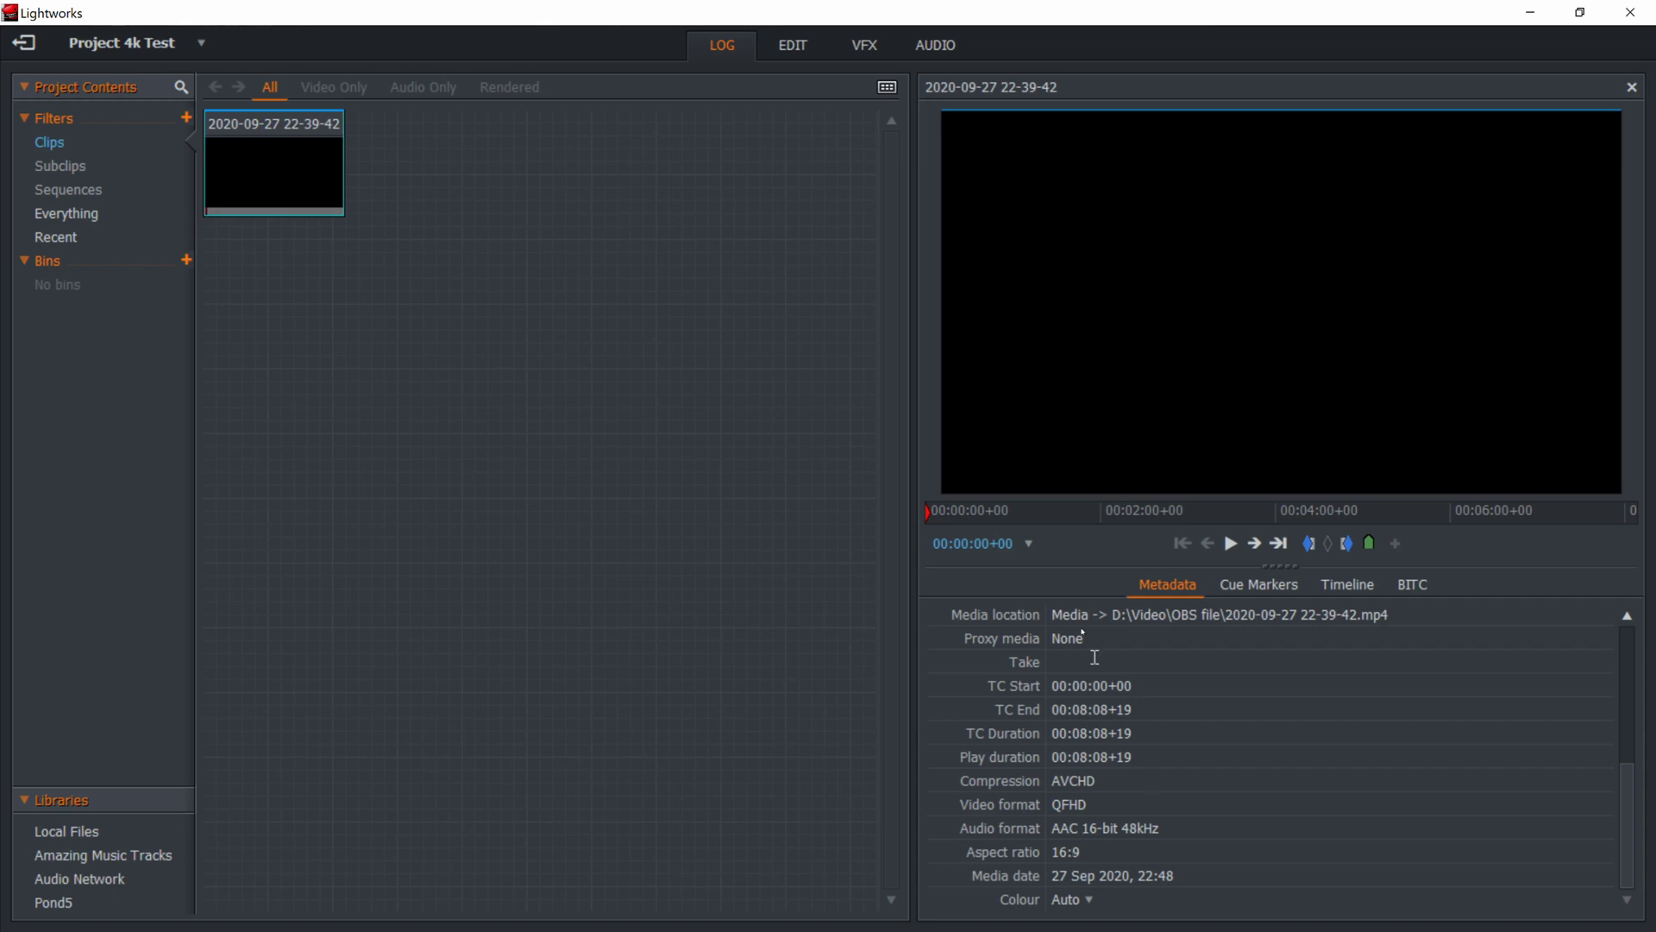
left_click(794, 46)
left_click_drag(345, 231, 99, 700)
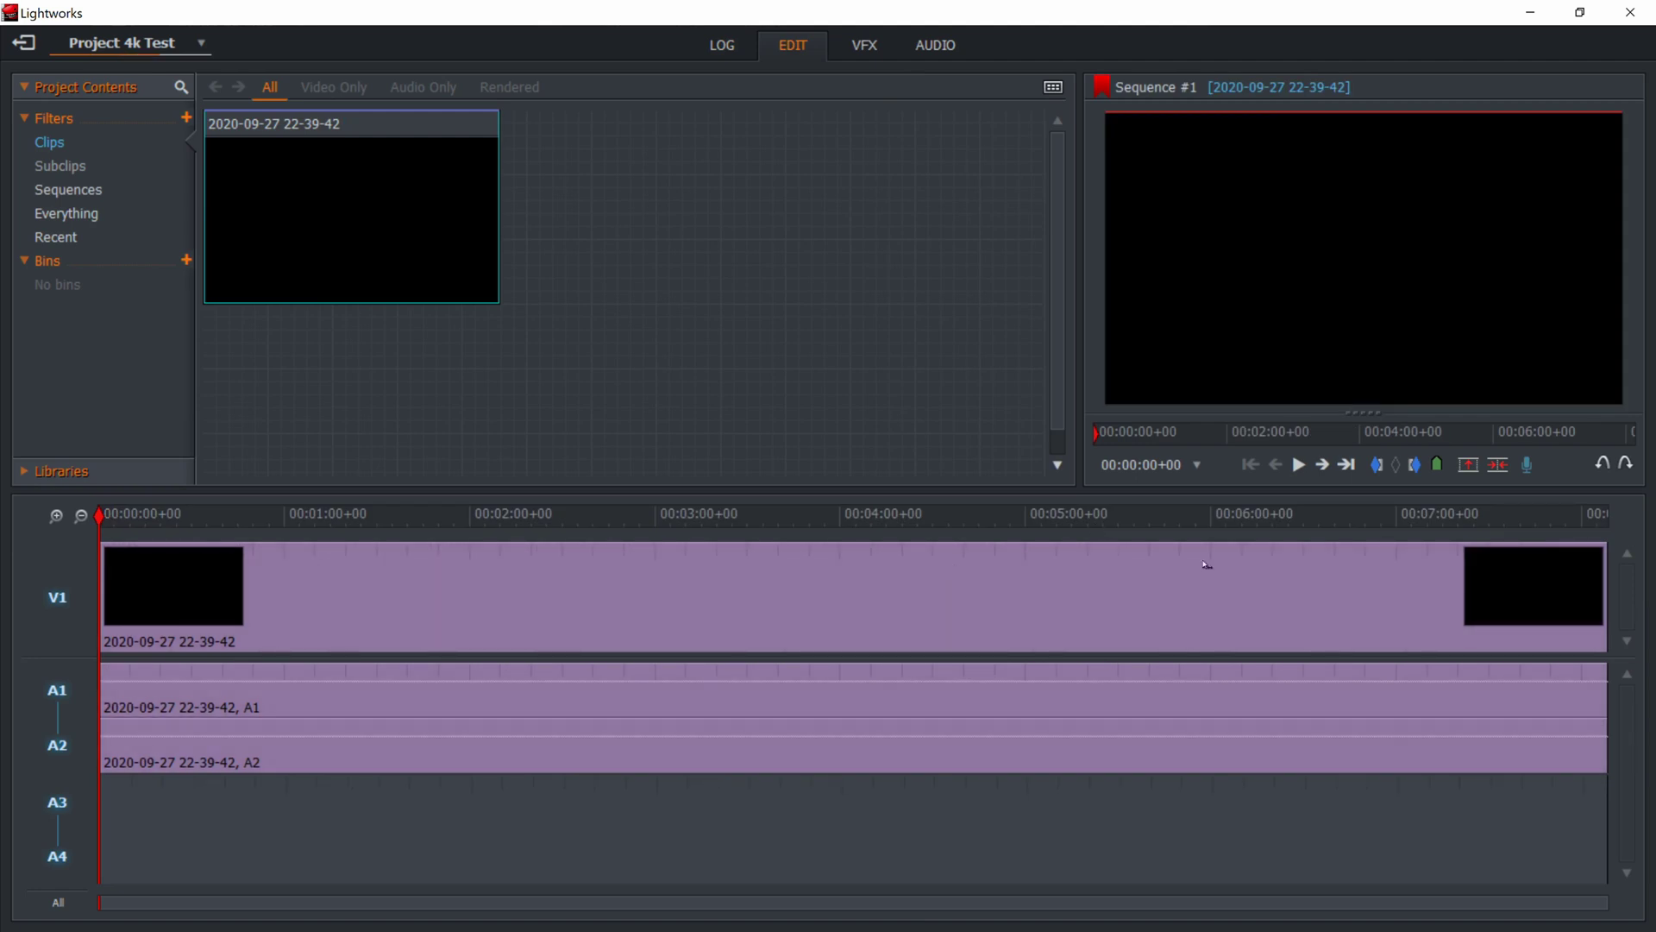
left_click(1065, 520)
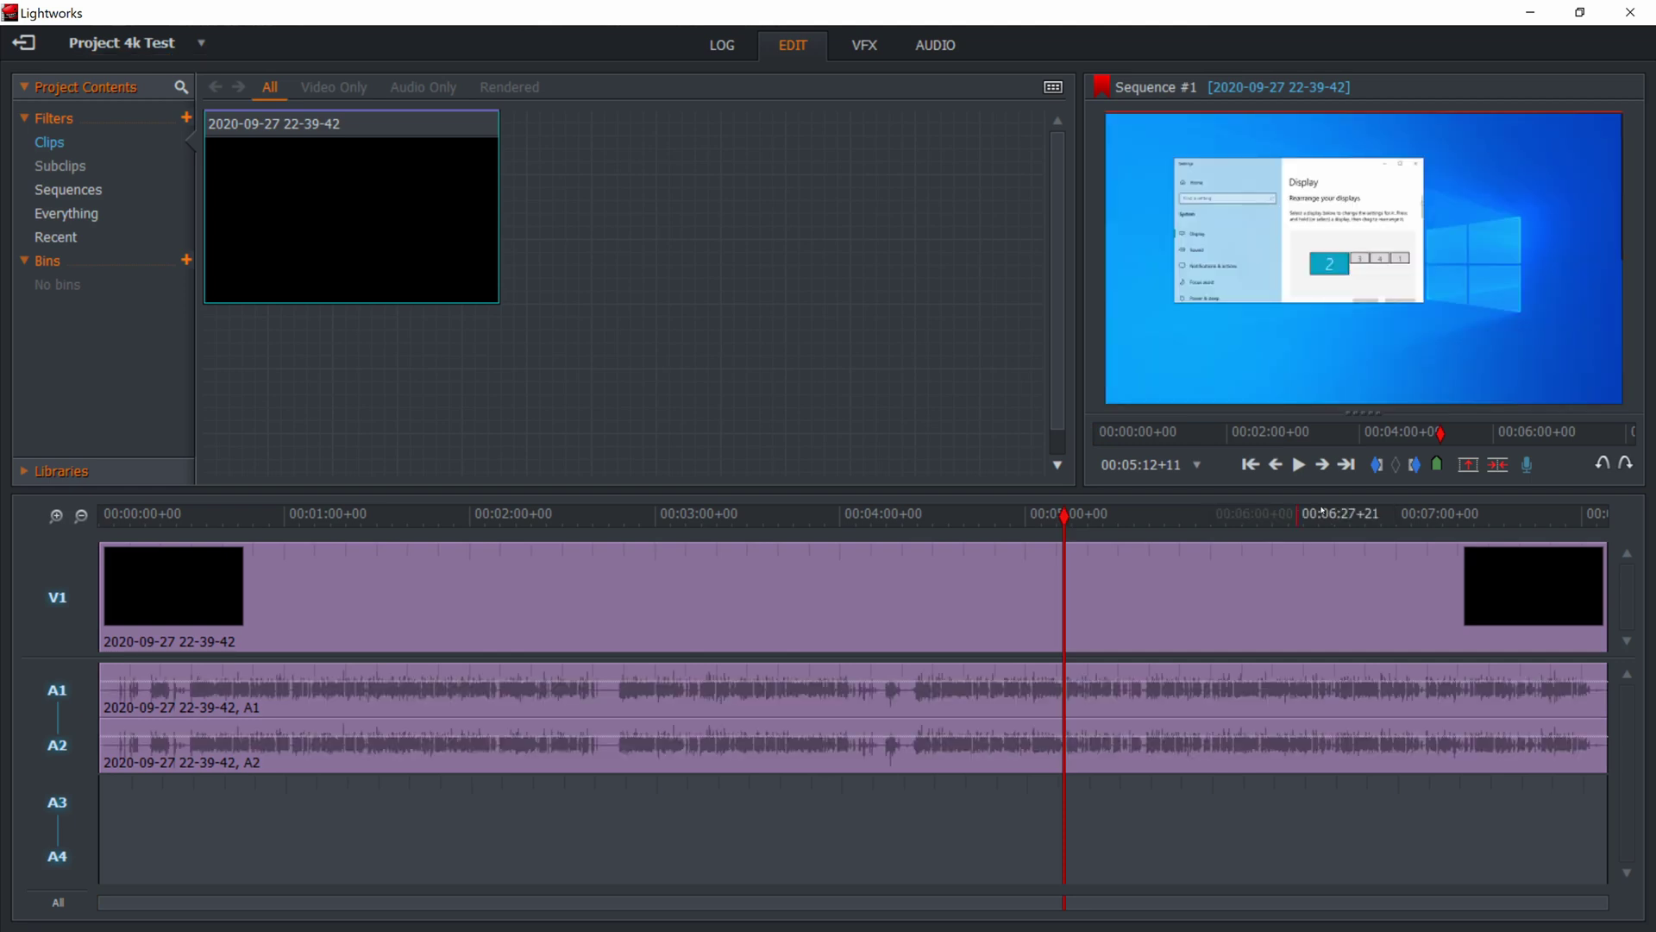
left_click(1352, 515)
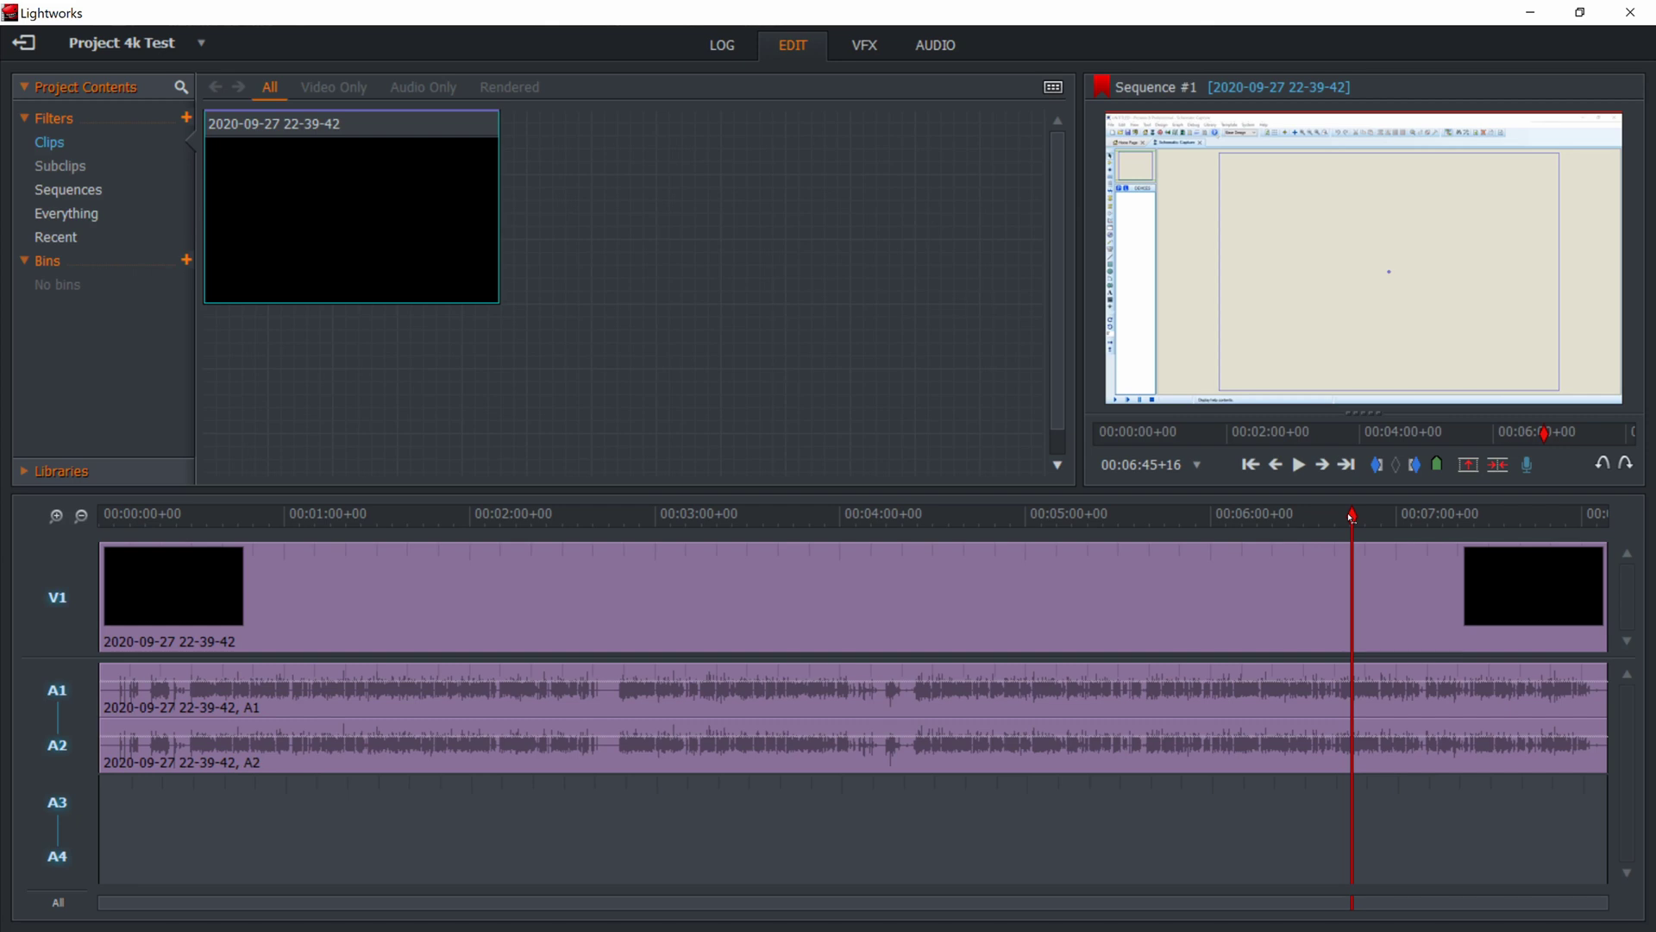
Cut the video and both audio tracks at 00:06:45 and about 00:07:14
key("c")
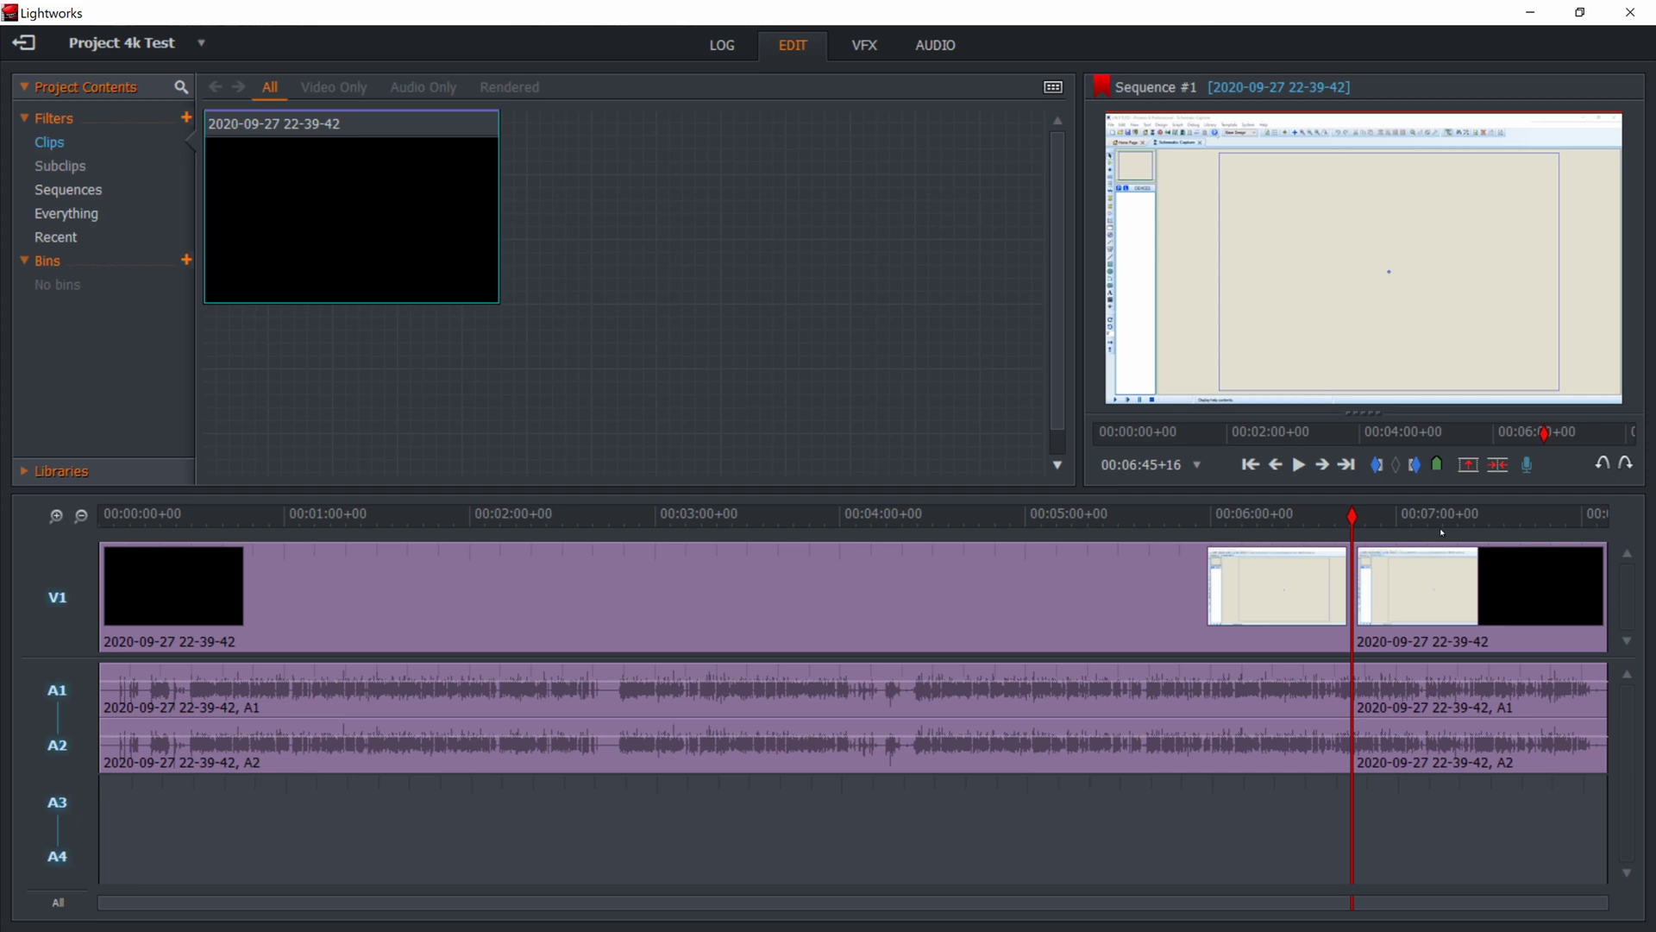
left_click(1442, 517)
key("c")
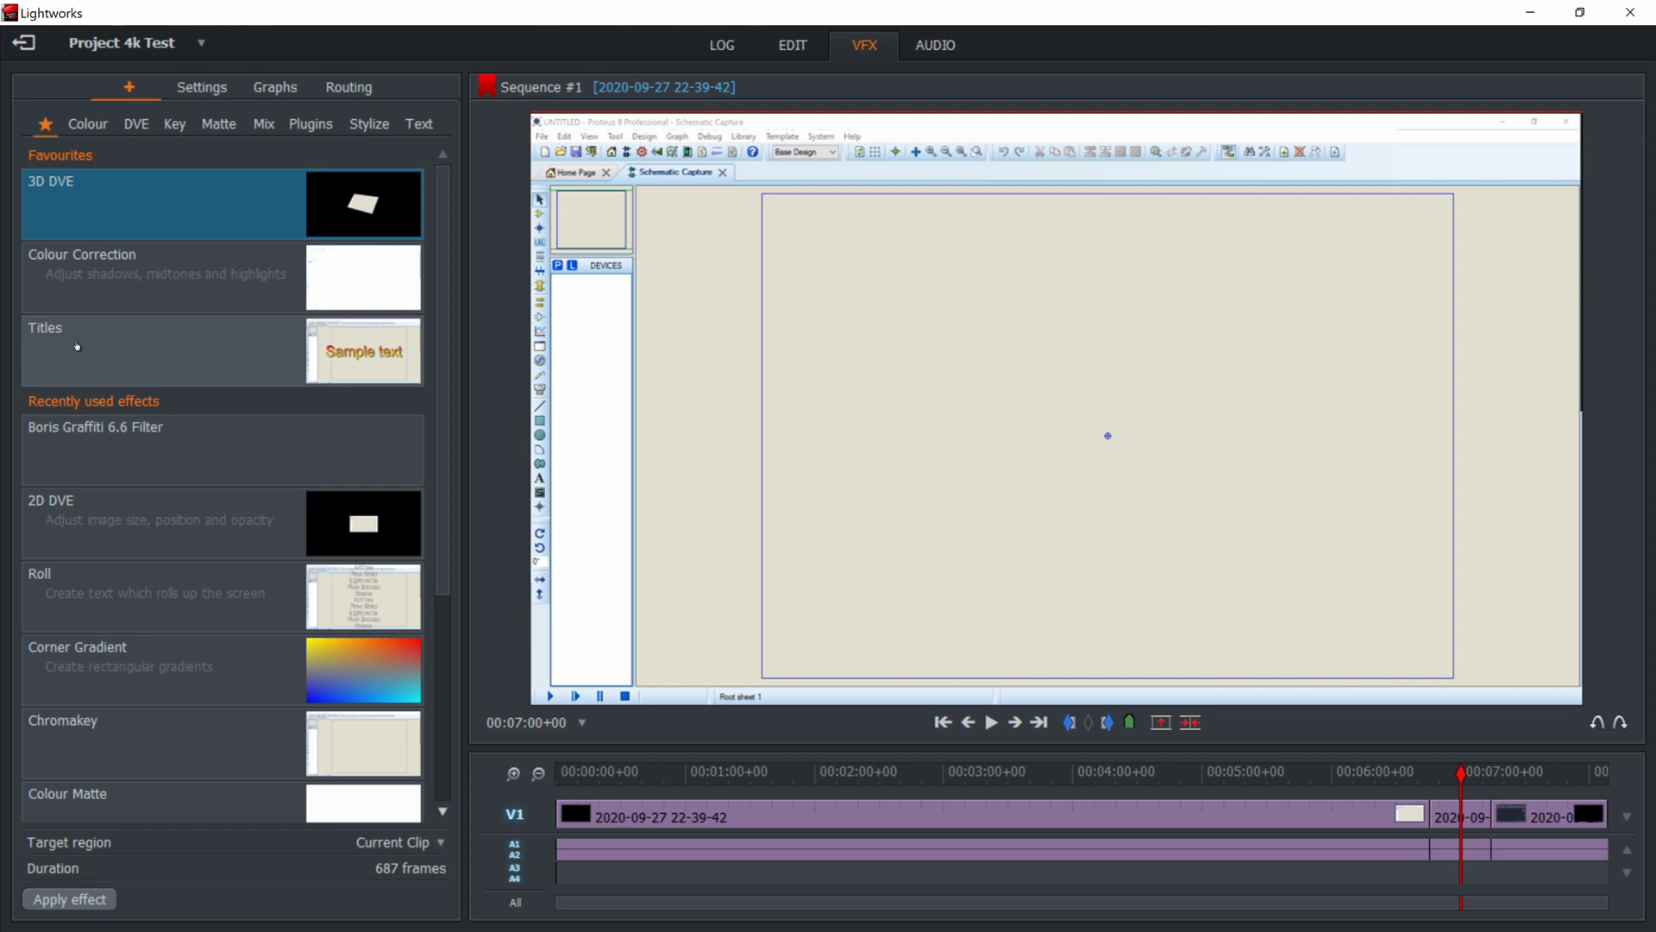
Apply the DVE effect to the isolated clip section and select its Scale Master field
double_click(156, 517)
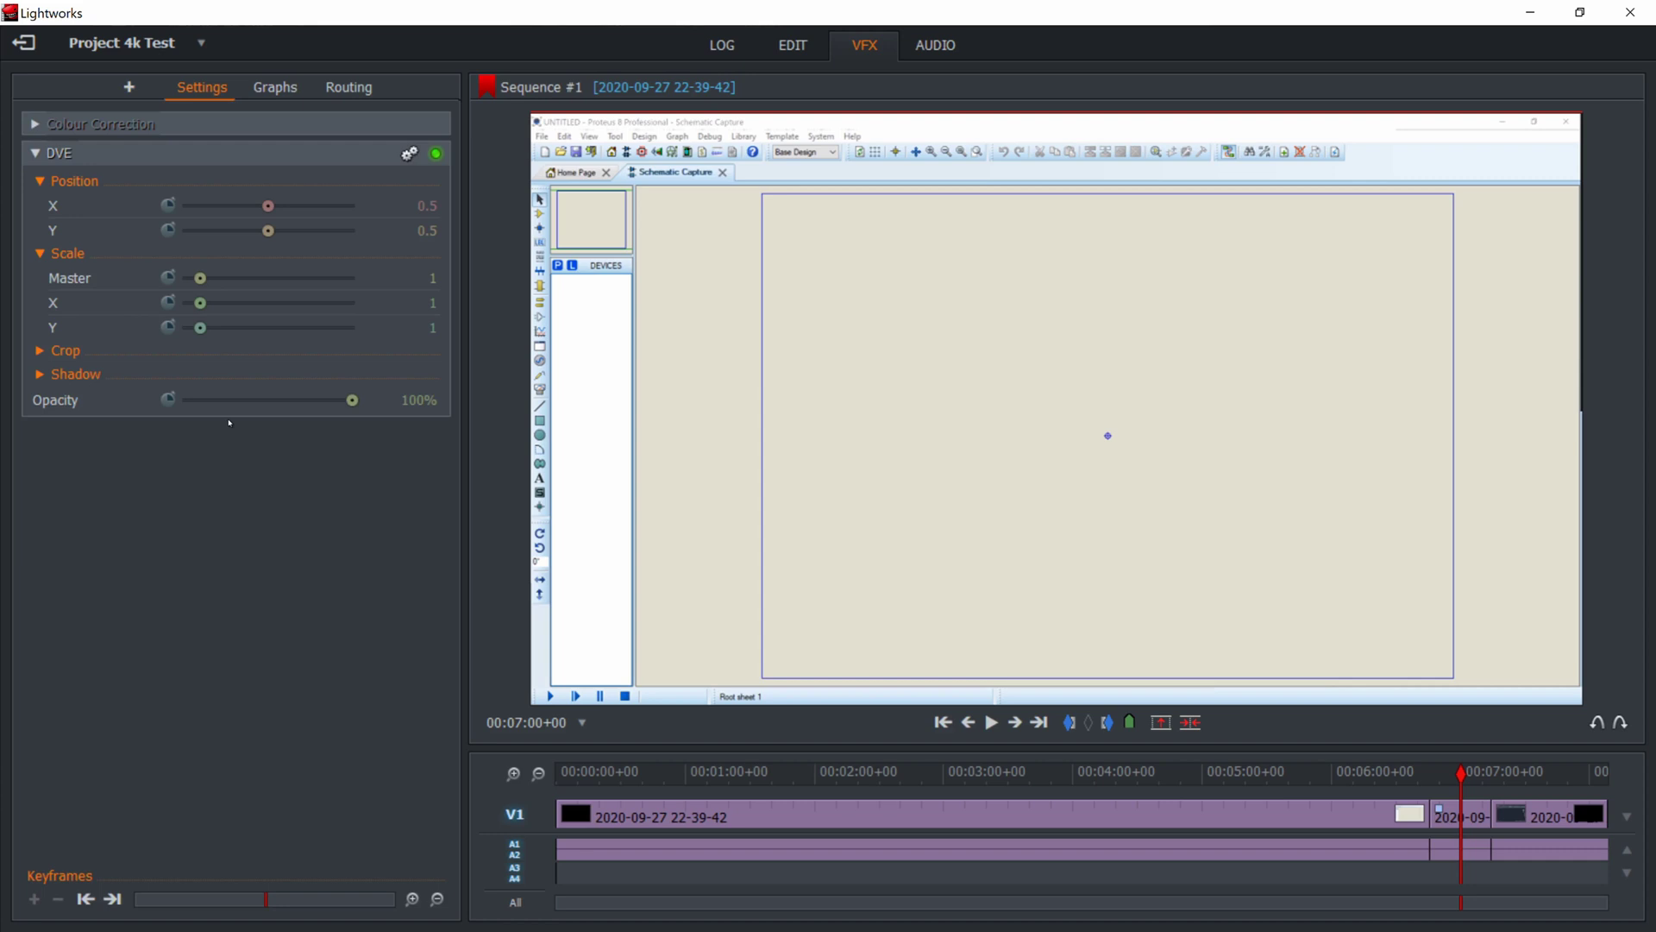
left_click(429, 278)
Try a DVE Scale Master of 2 with Position Y 0 and Position X 1
type("2")
key("Return")
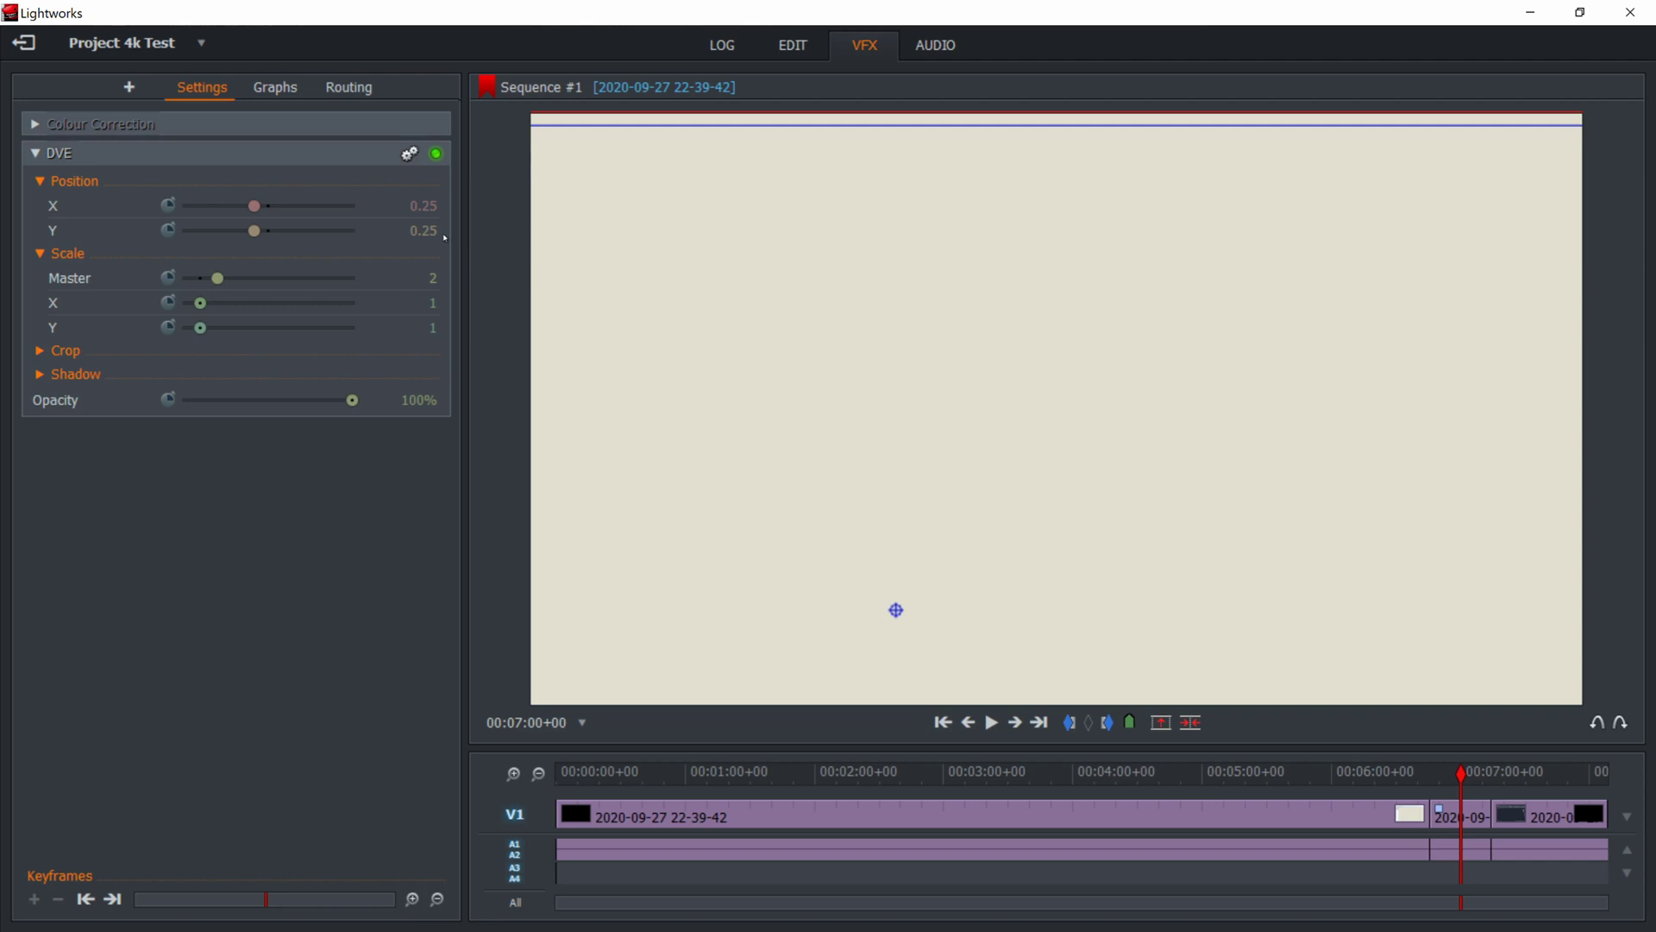
left_click_drag(445, 238, 384, 198)
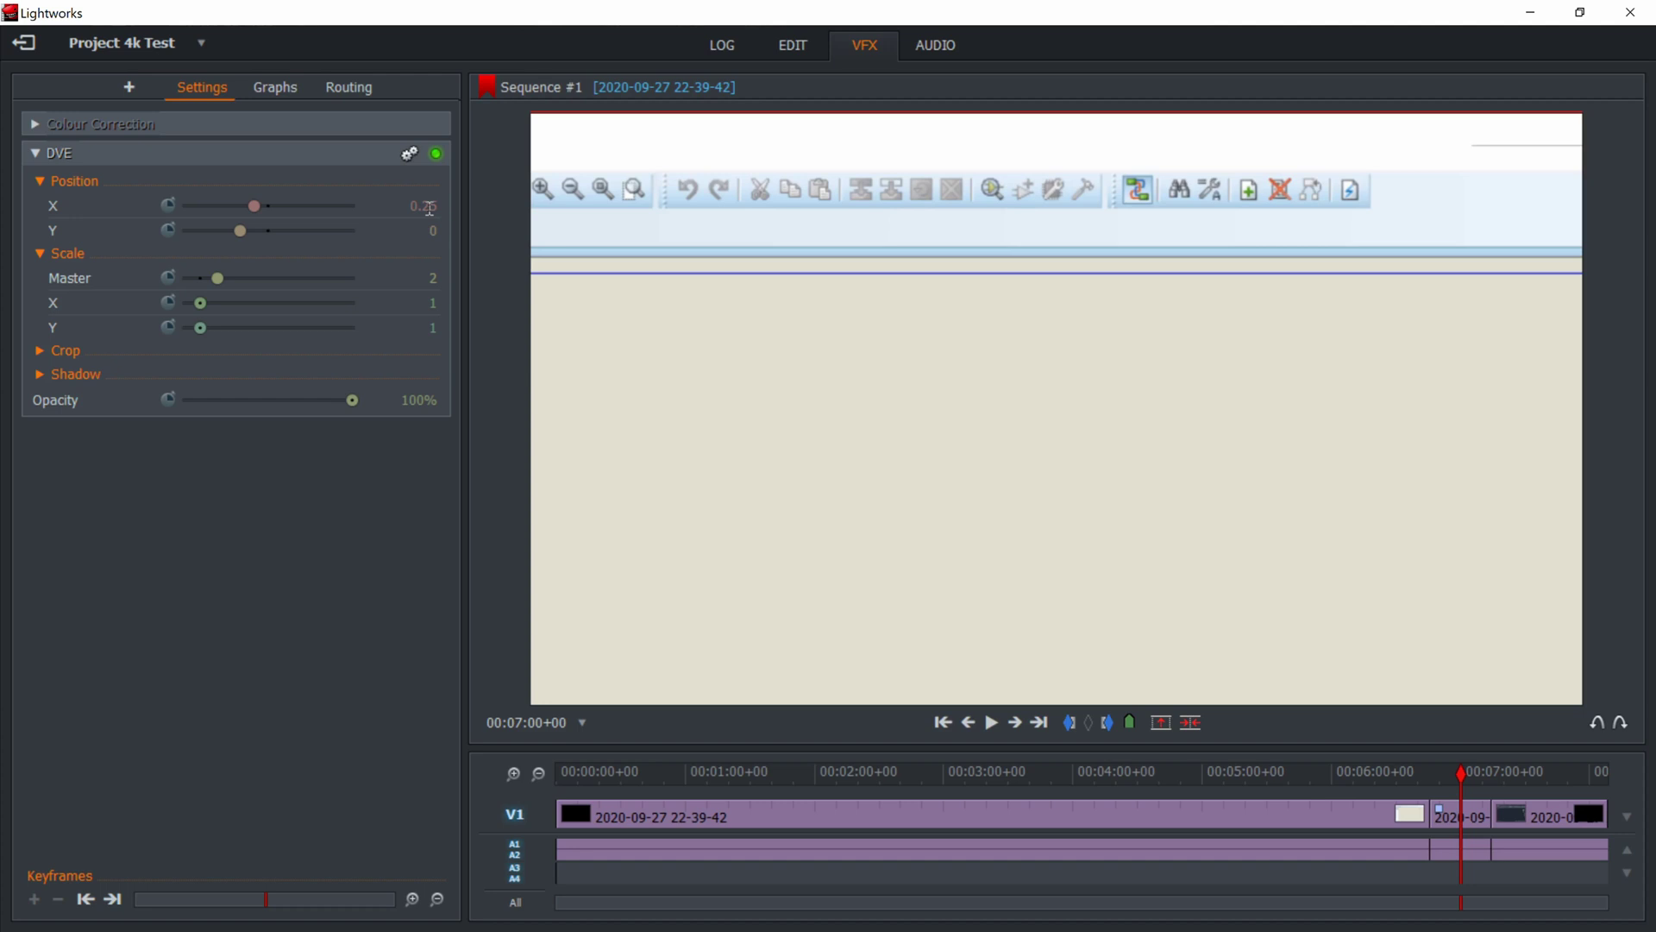
left_click(430, 207)
type("1")
key("Return")
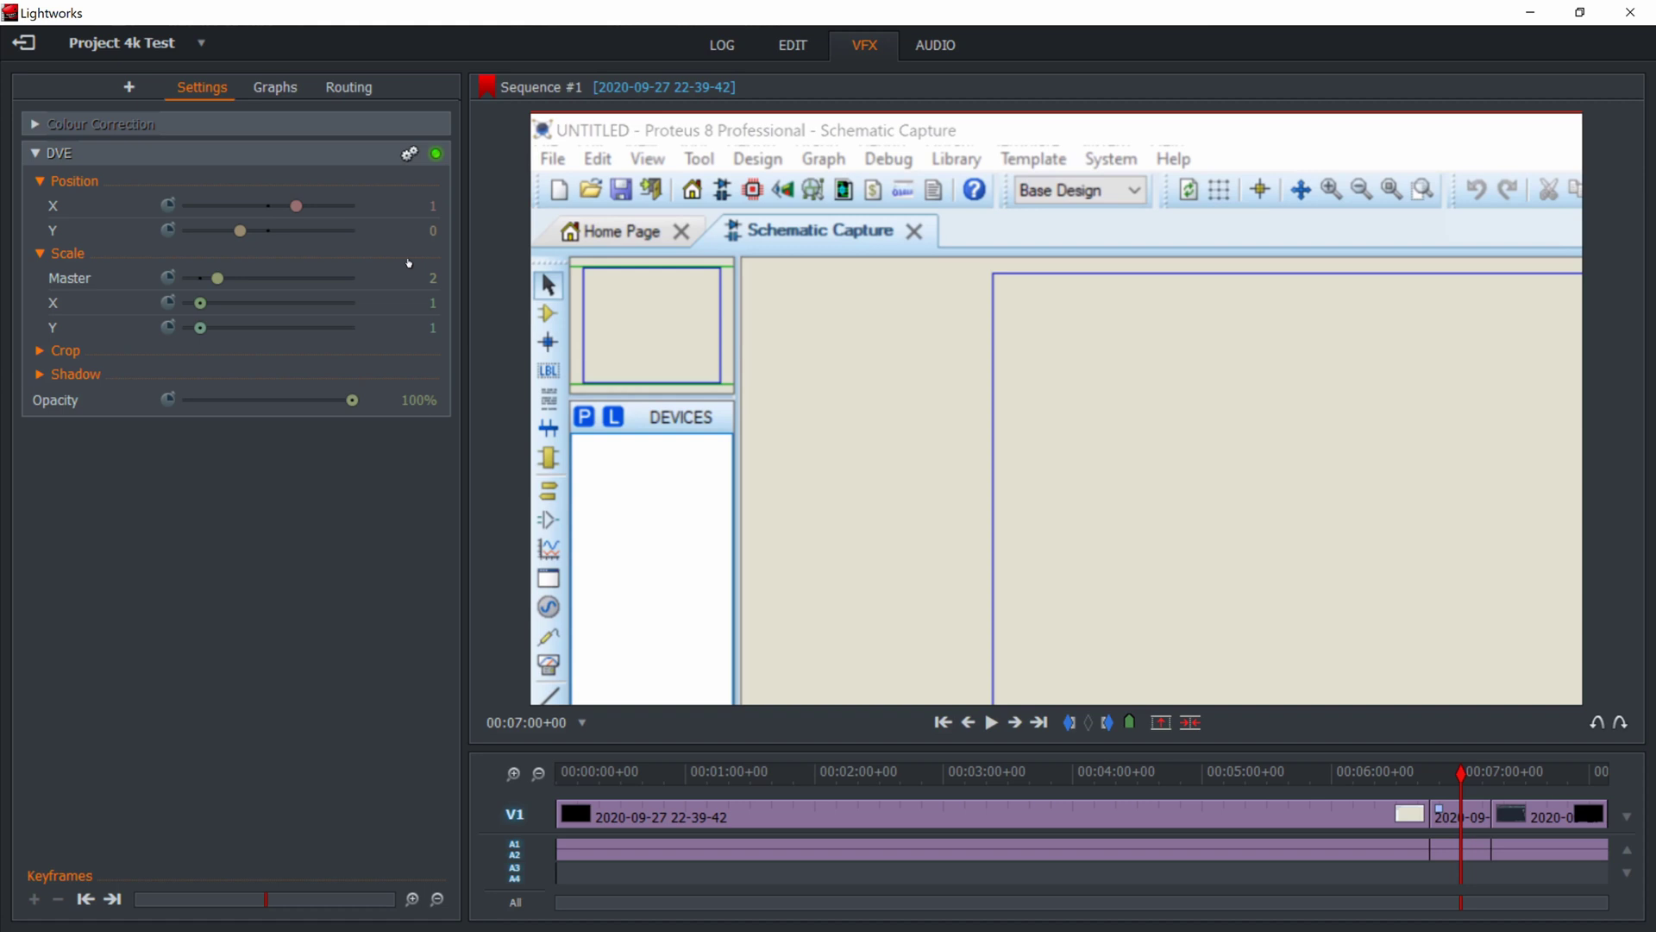
Reduce Scale Master to 1.5 and set Position X 0.75 and Y 0.25
left_click_drag(432, 278, 434, 319)
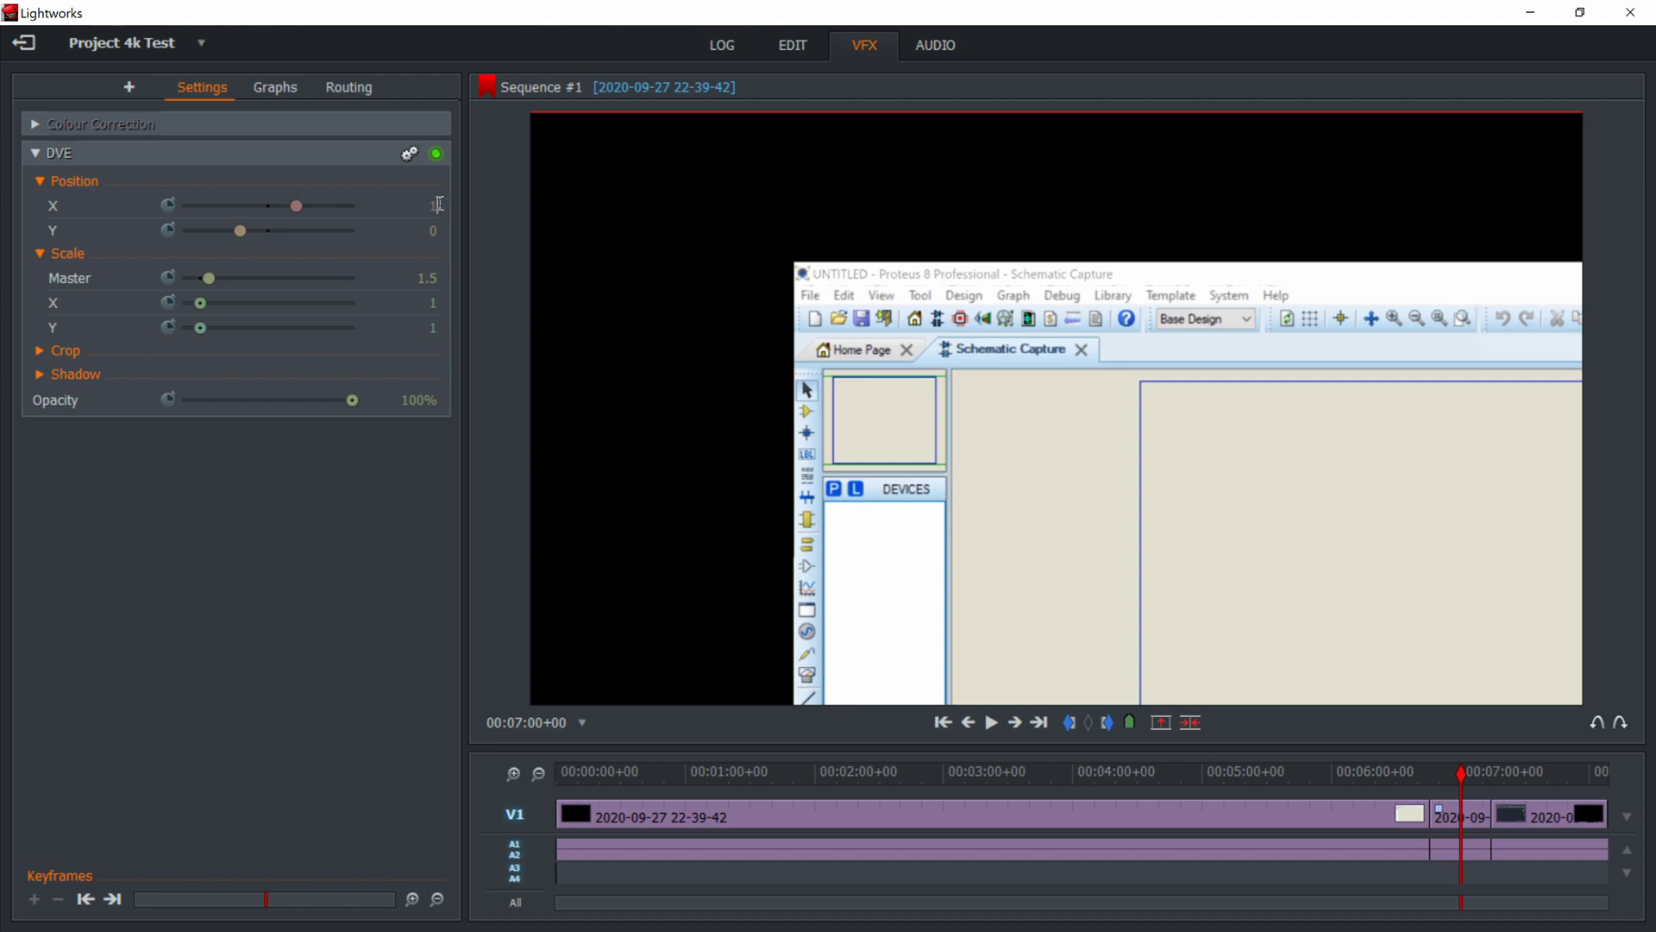
left_click(440, 204)
type("0.75")
key("Tab")
type("0.5")
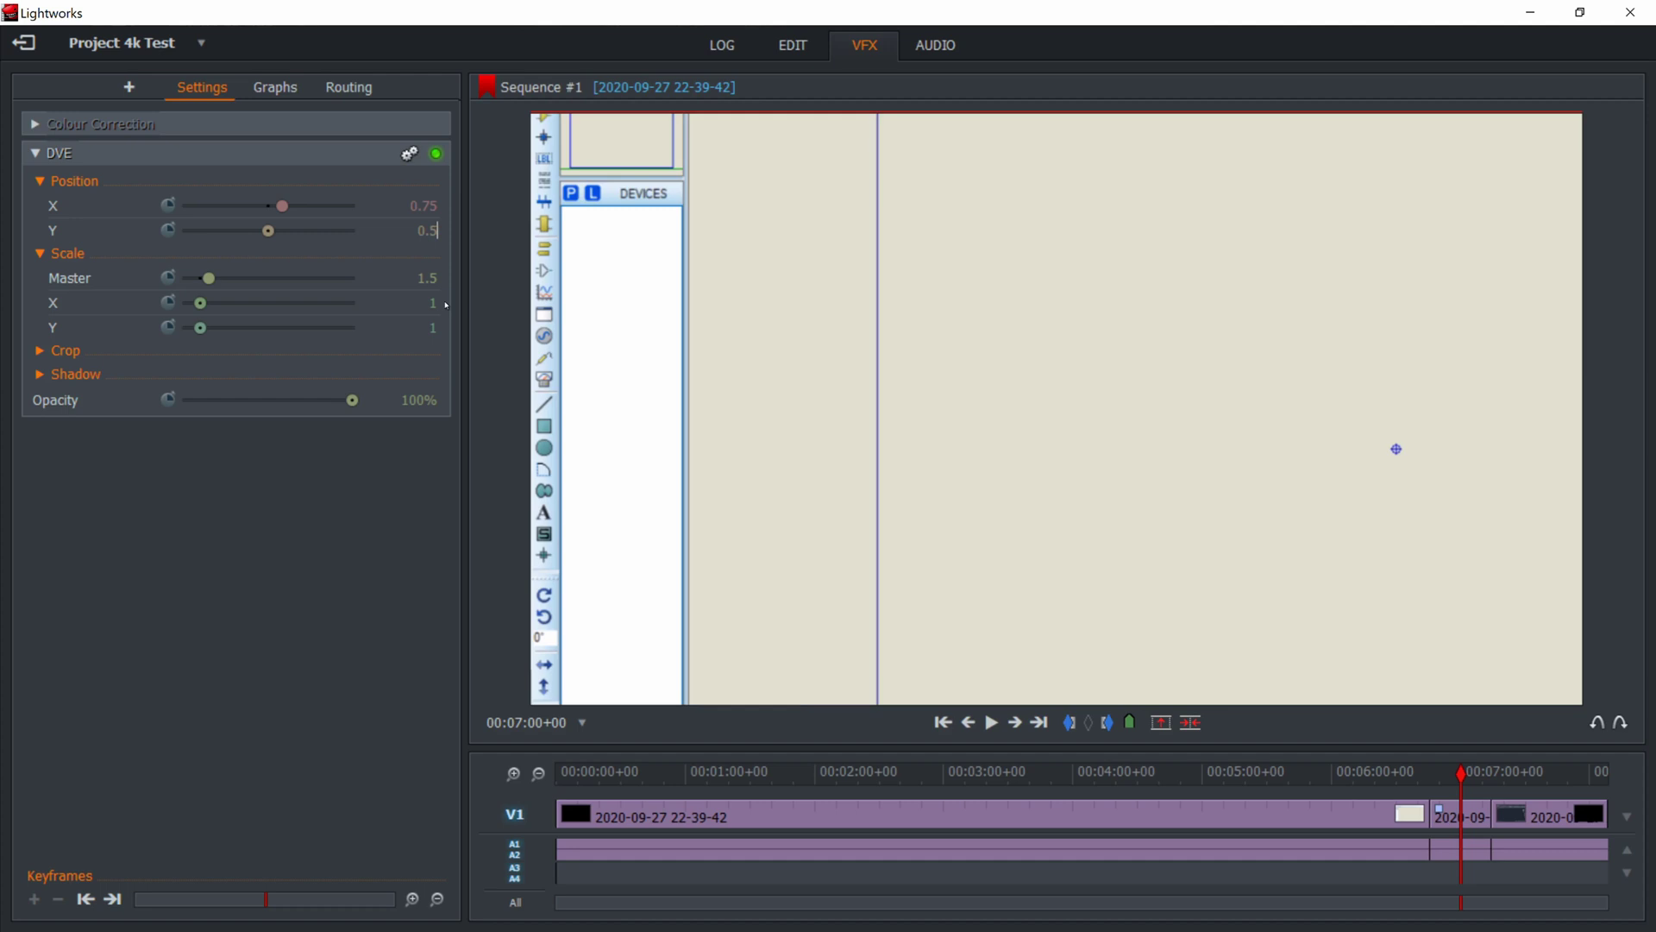
key("Left")
type("2")
key("Return")
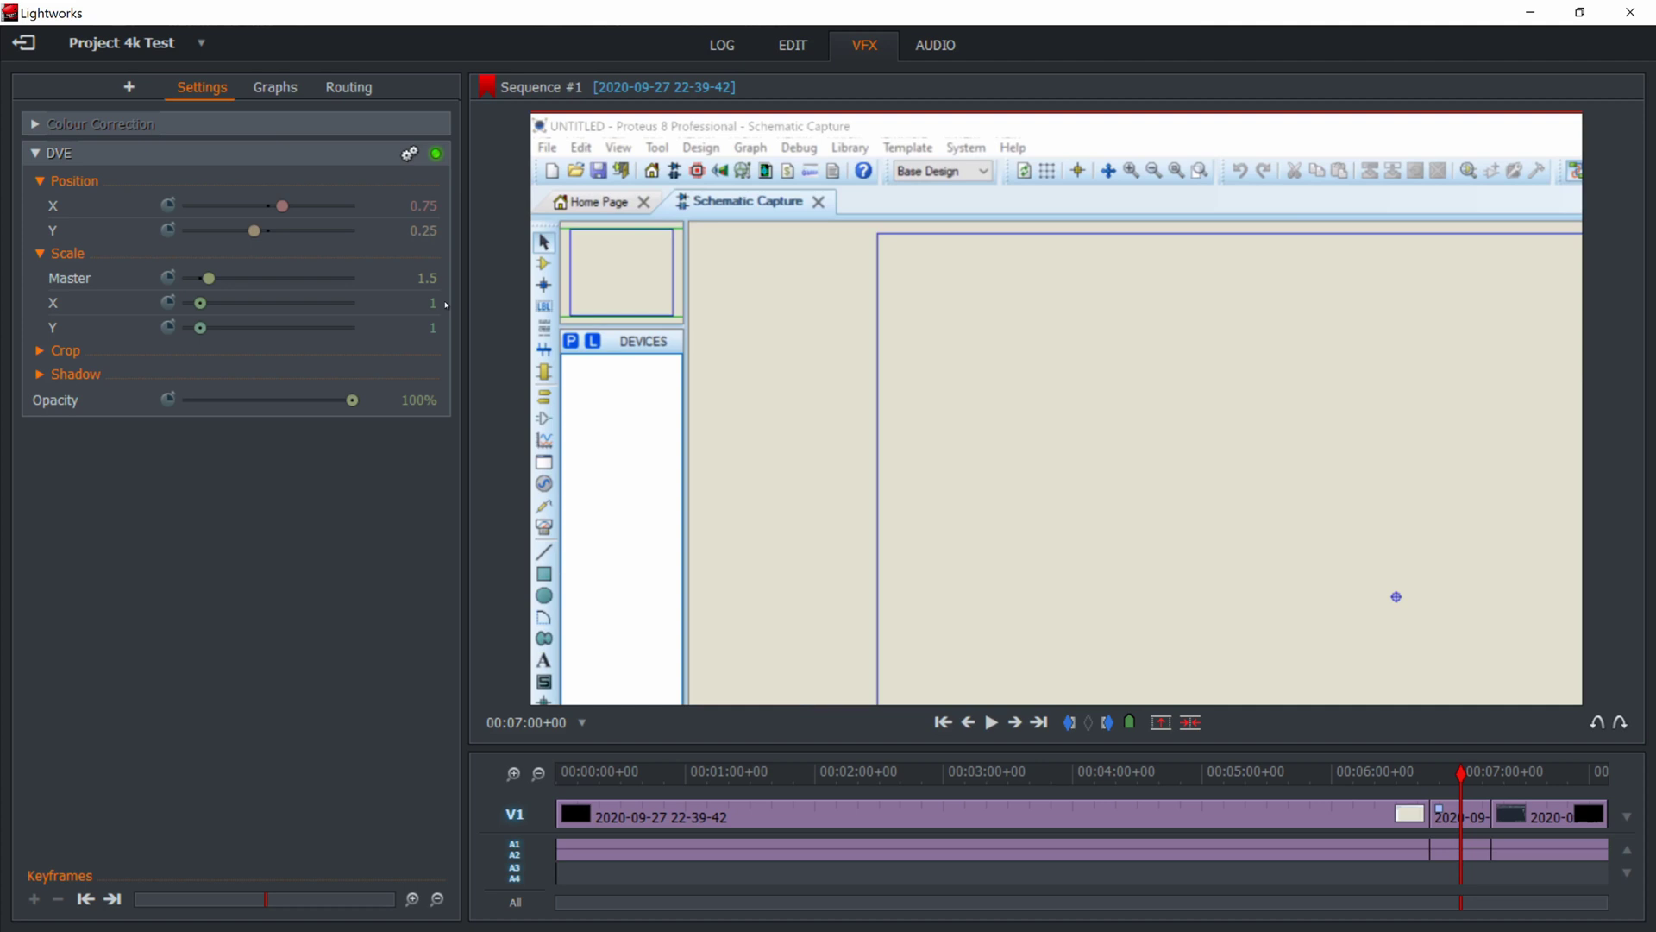
mouse_move(1071, 690)
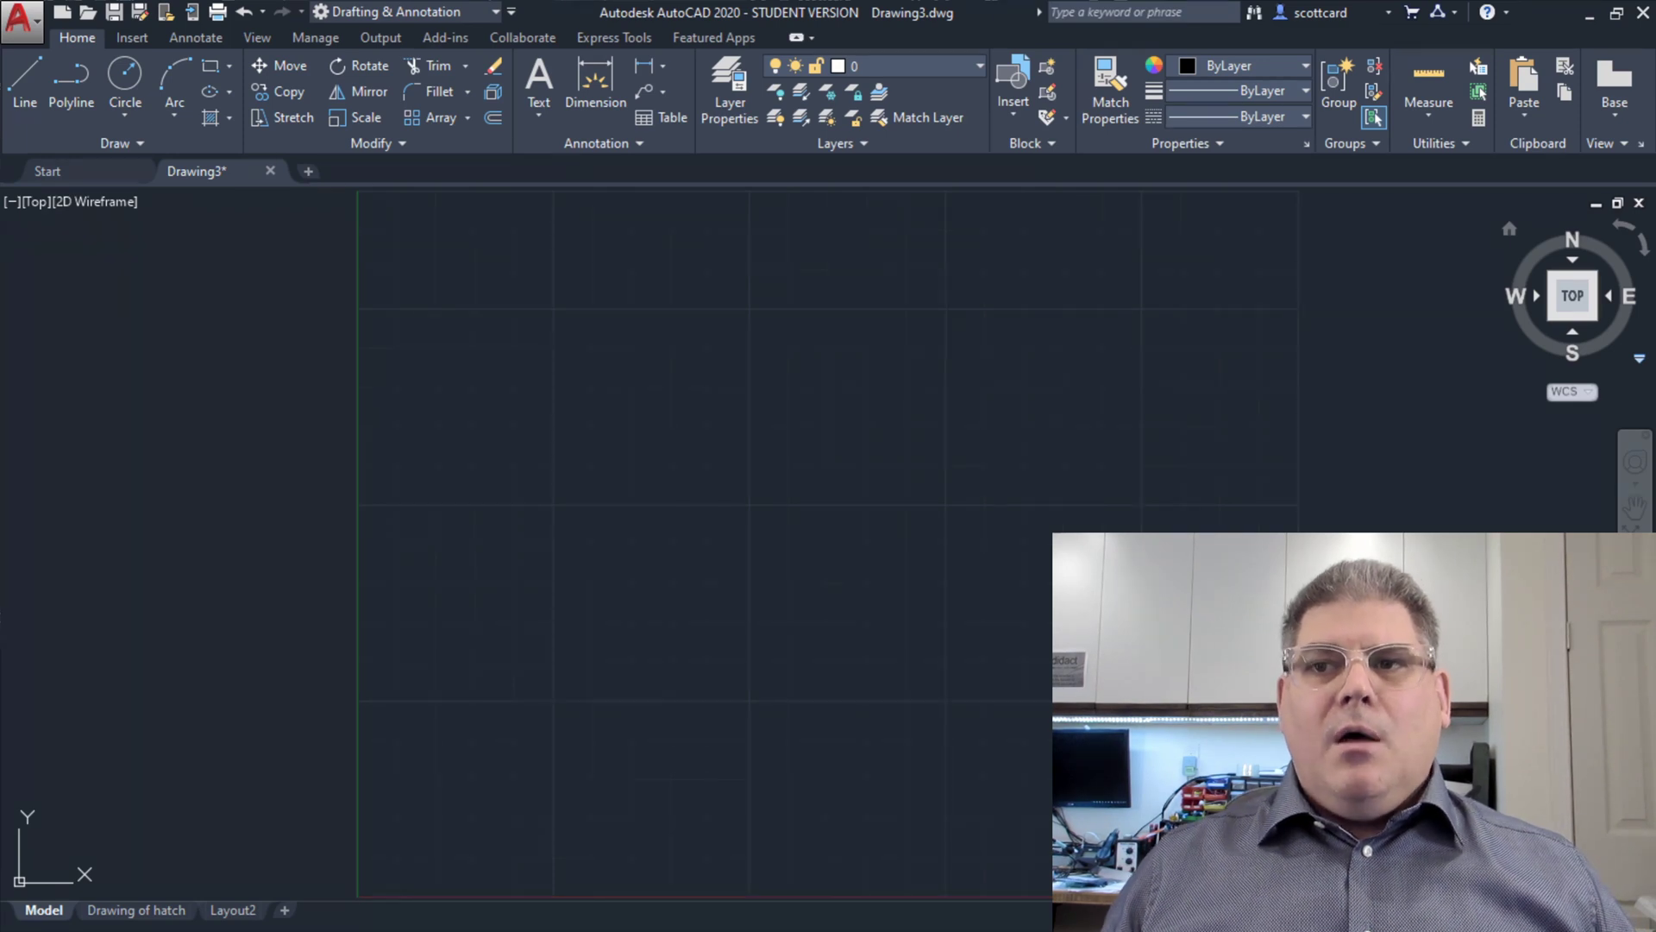
Enter C to start the Circle command
type("c")
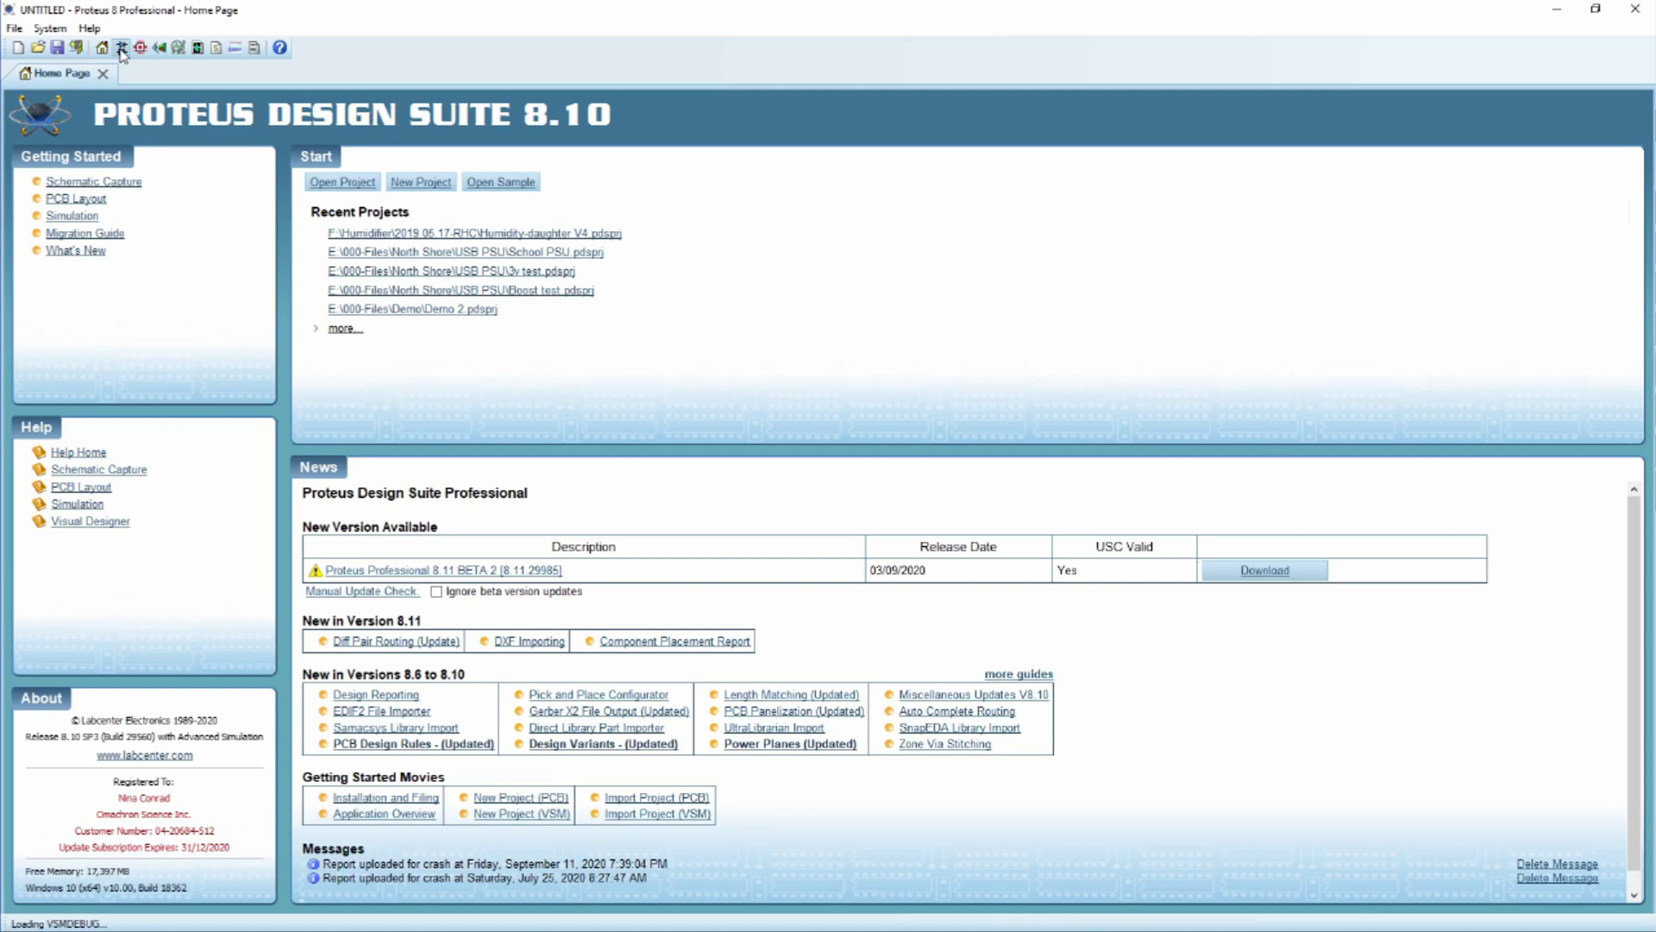
Open a new untitled Schematic Capture tab beside the Proteus Home Page
left_click(121, 48)
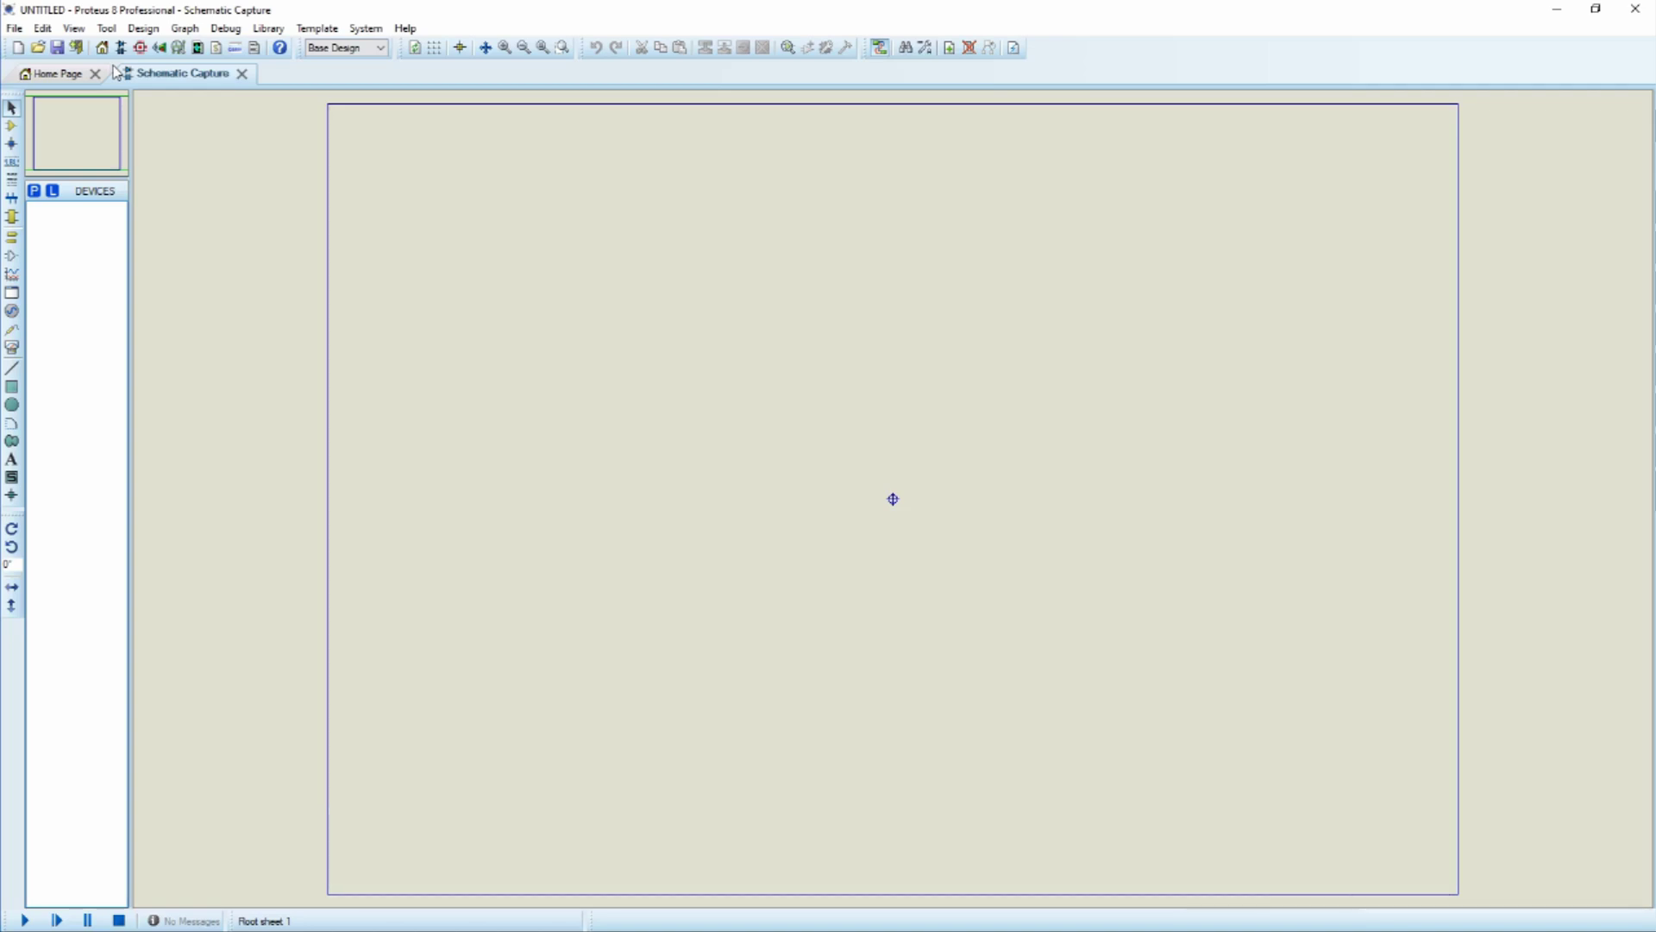
Turn on the grid across the empty schematic sheet with the G shortcut
key("g")
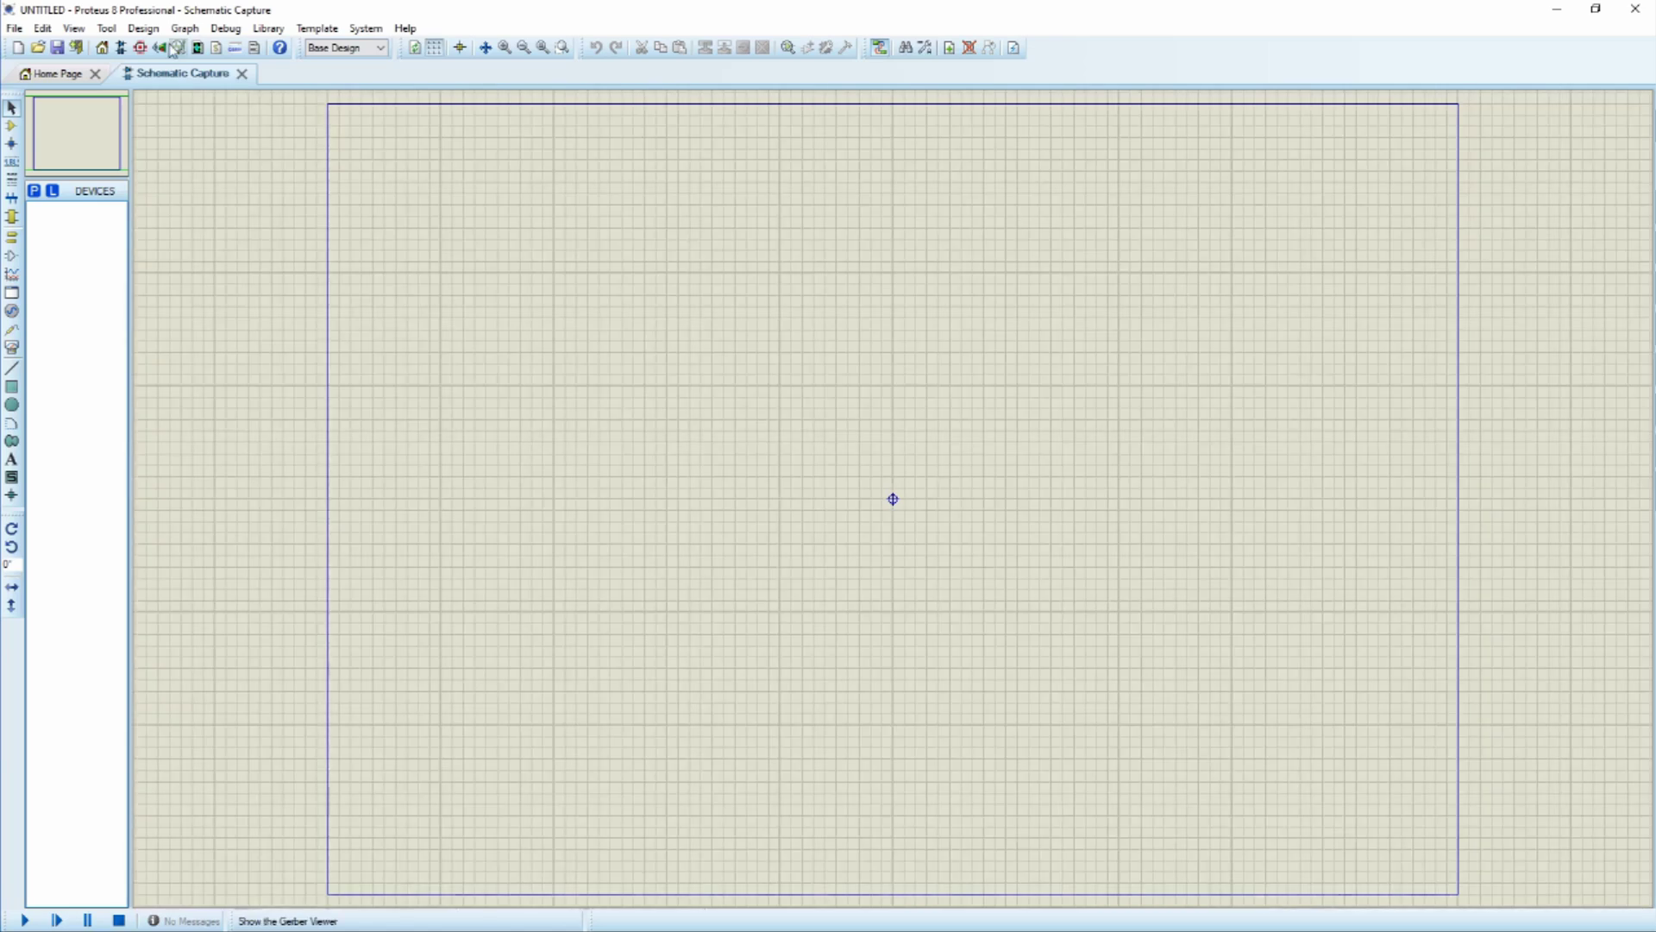